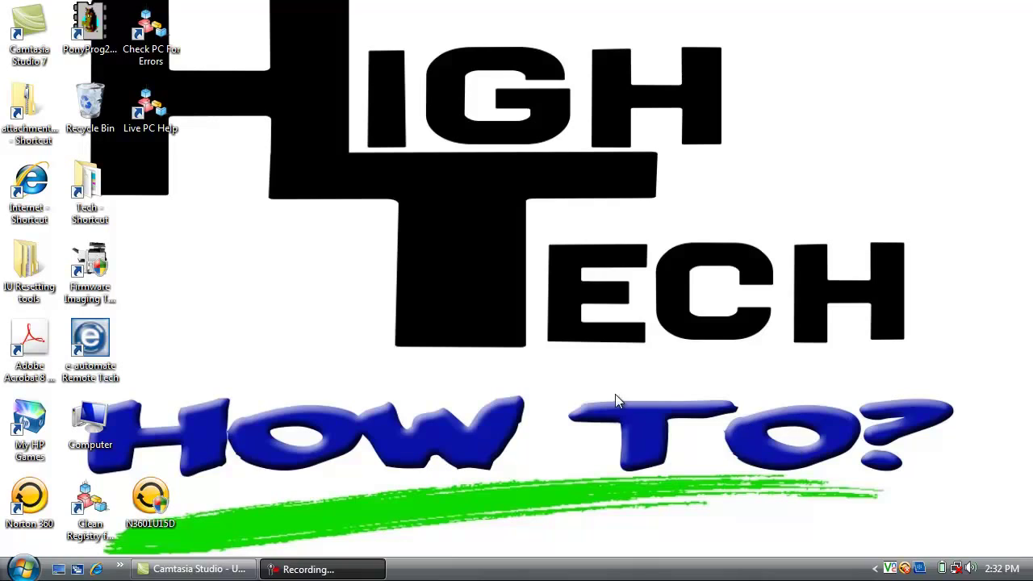
- Open User Accounts from Control Panel's Classic View through the Start menu
click(22, 570)
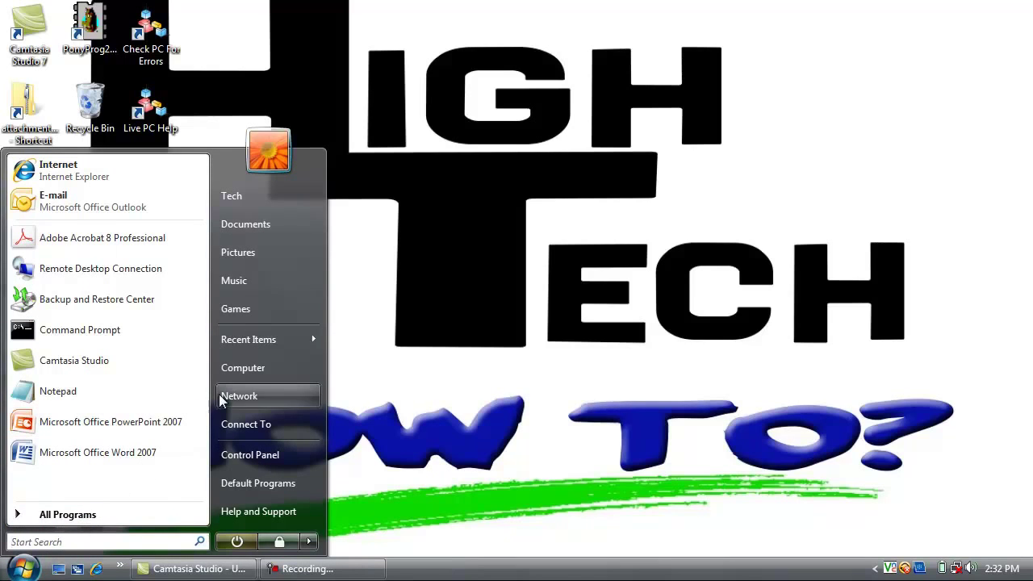
click(257, 455)
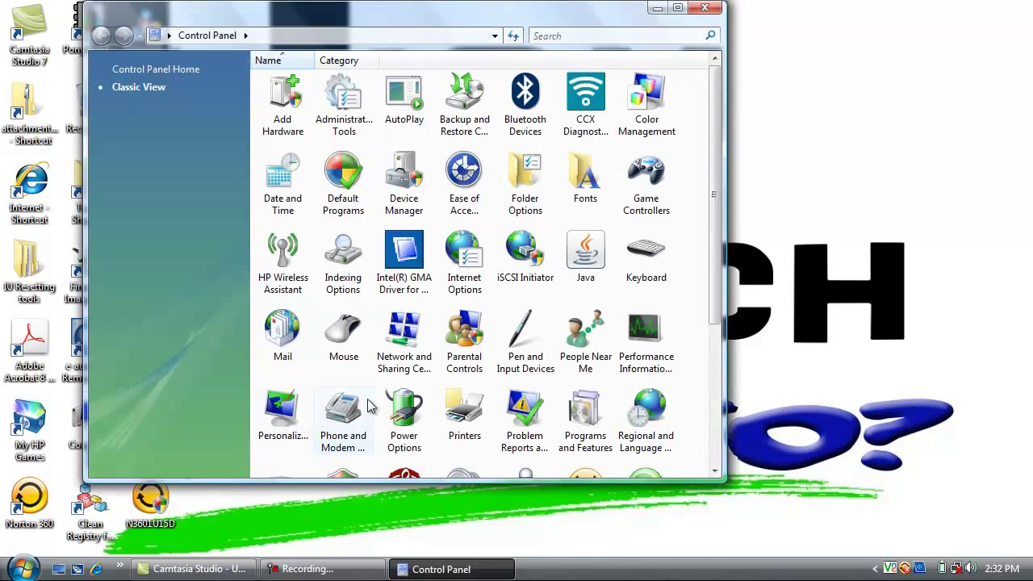
scroll(502, 354, down, 3)
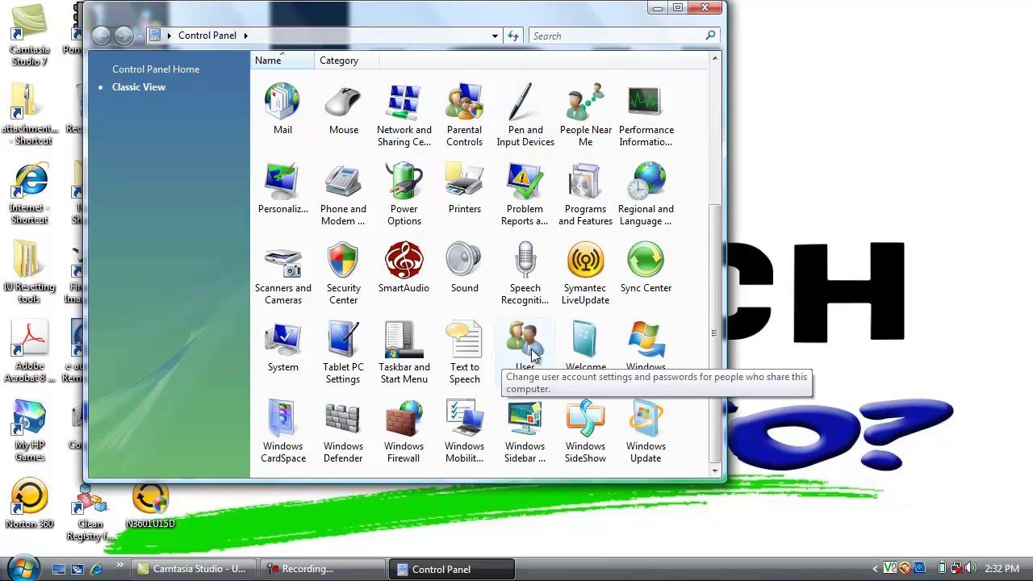
double_click(533, 355)
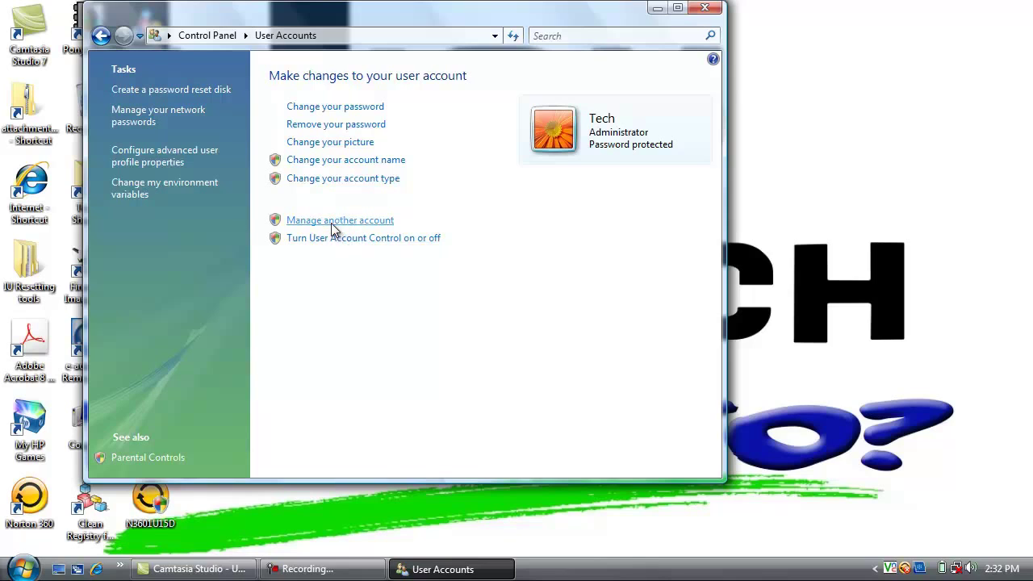
- Create a new Standard user account named bizhub from Manage another account
click(333, 226)
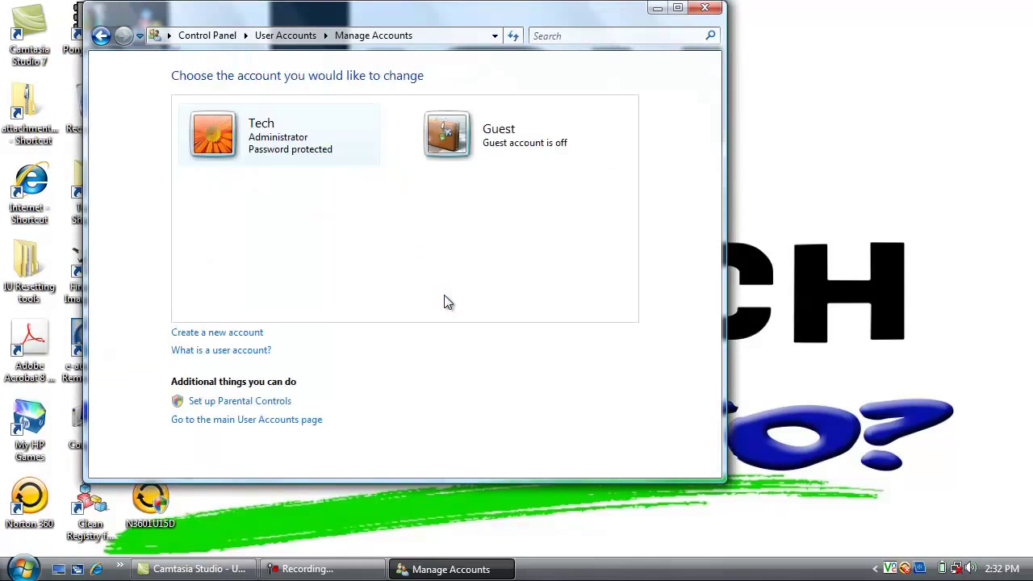
click(252, 335)
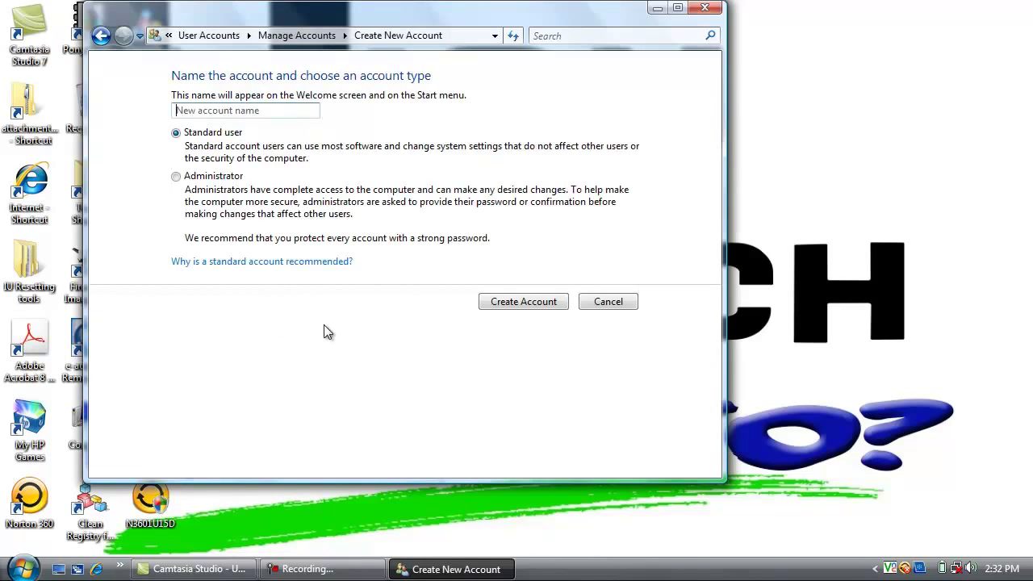
text(bizhub)
click(505, 305)
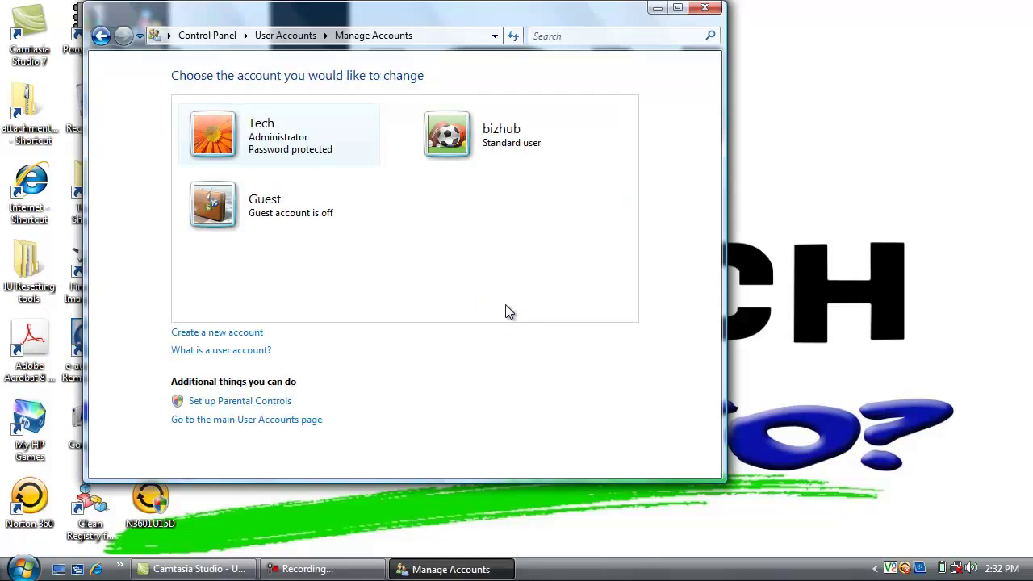
- On bizhub's Create Password page, enter and confirm the new password, keeping the hint Copier
click(492, 145)
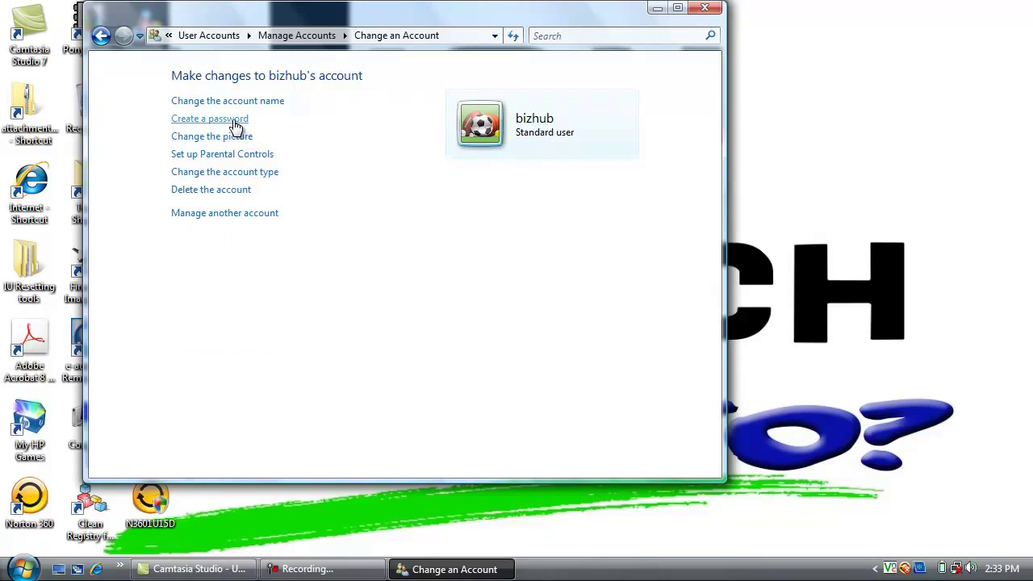
click(235, 121)
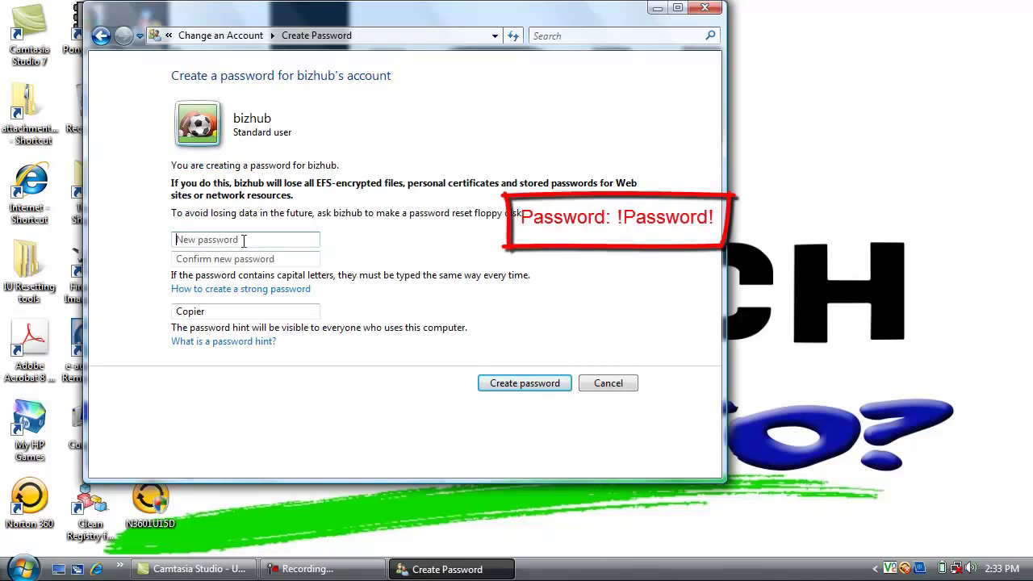
click(243, 241)
key(Tab)
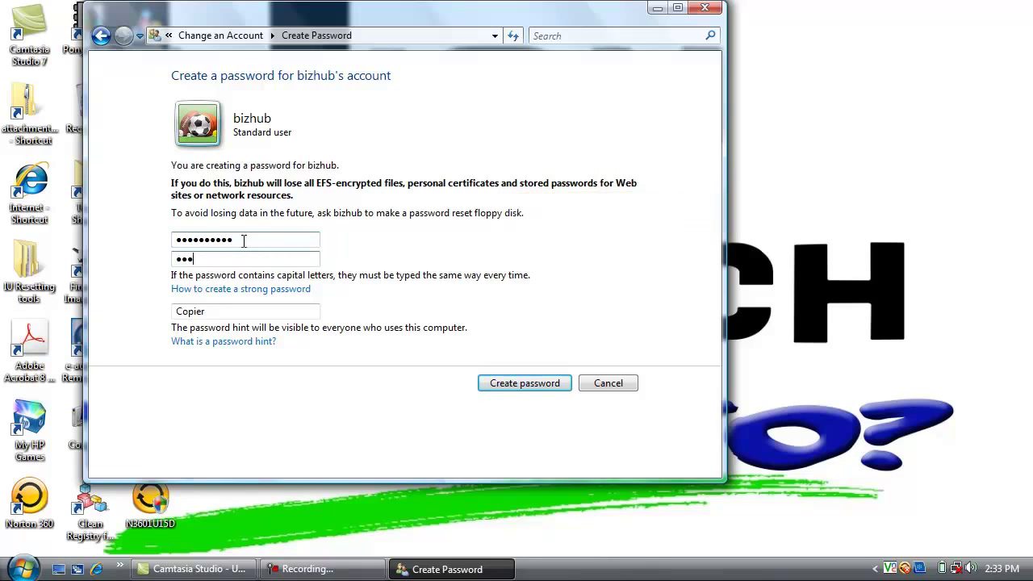
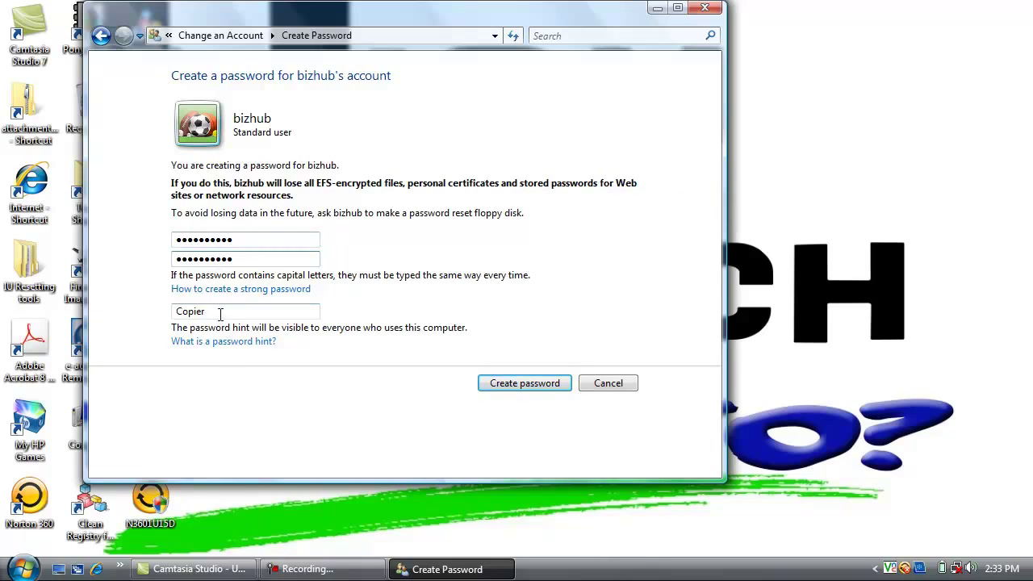
drag(176, 311, 223, 313)
click(223, 312)
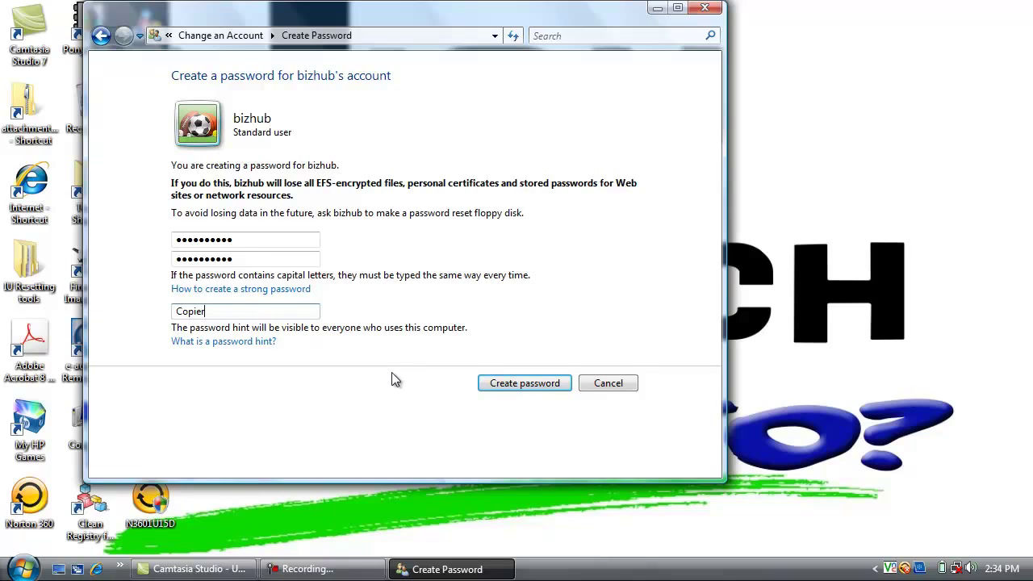
- Save the new password for the bizhub account
click(510, 384)
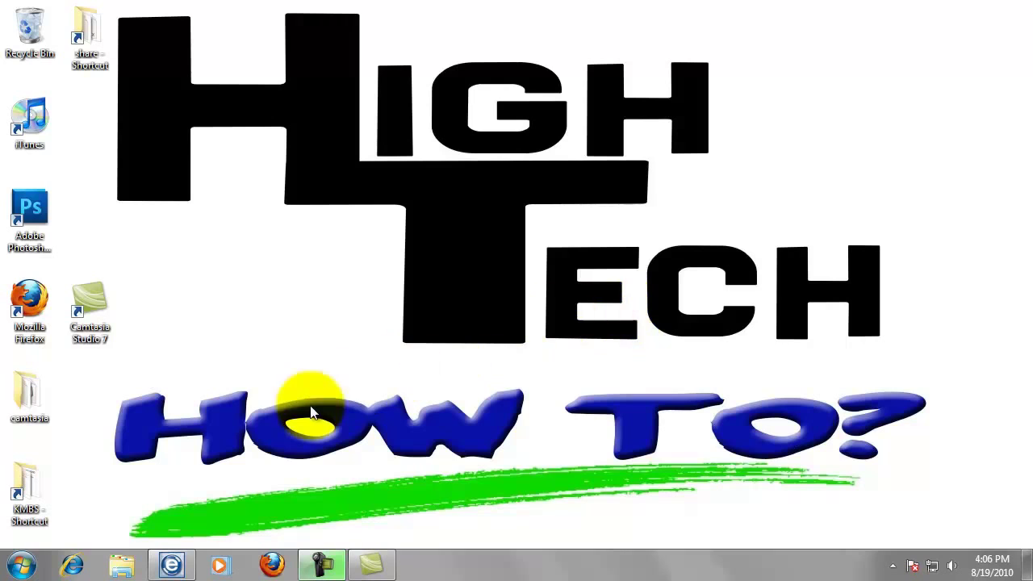
- Open Local Disk (C:) from Computer and bring up the New menu on its empty space
click(16, 569)
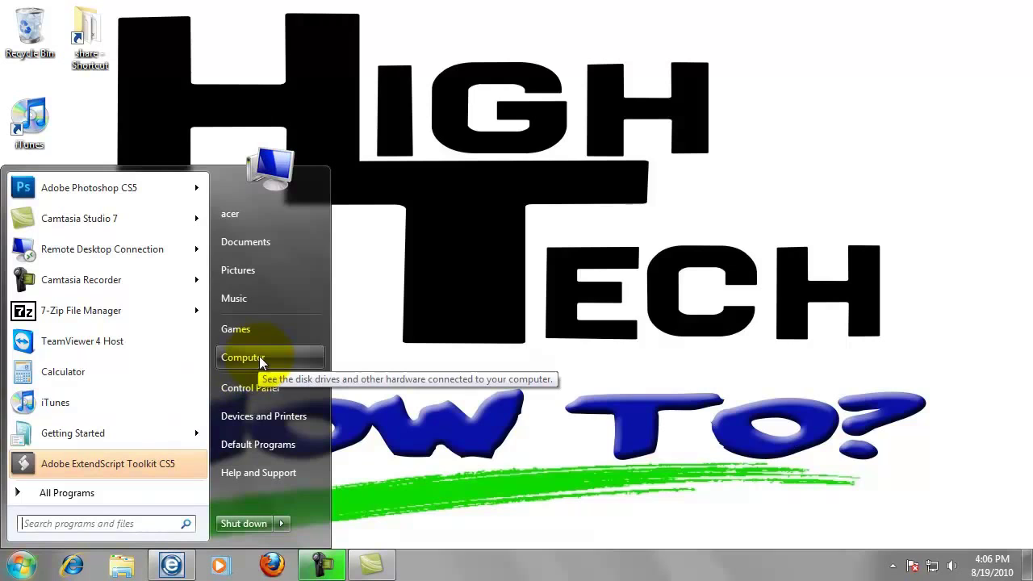
click(260, 360)
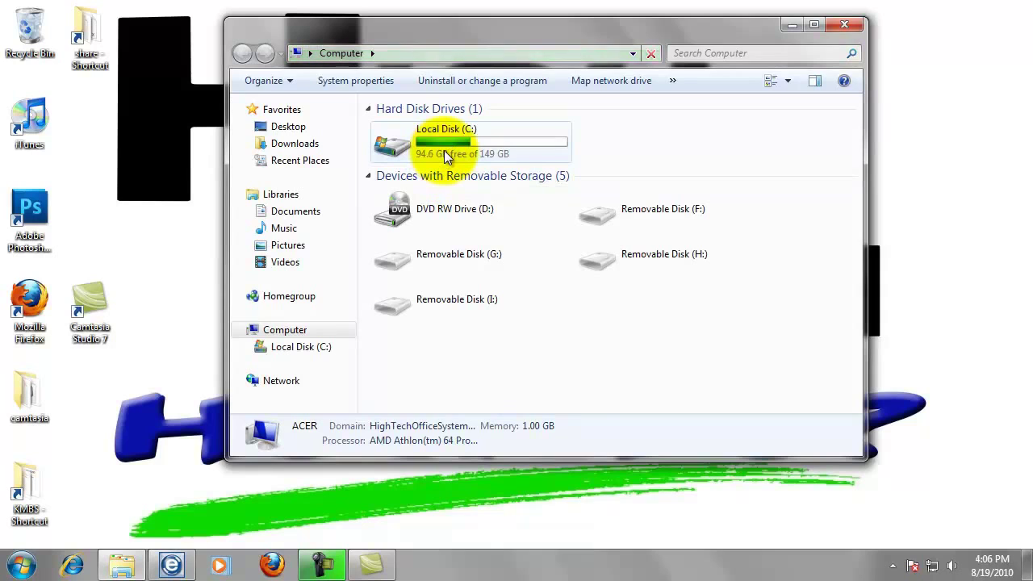
double_click(444, 151)
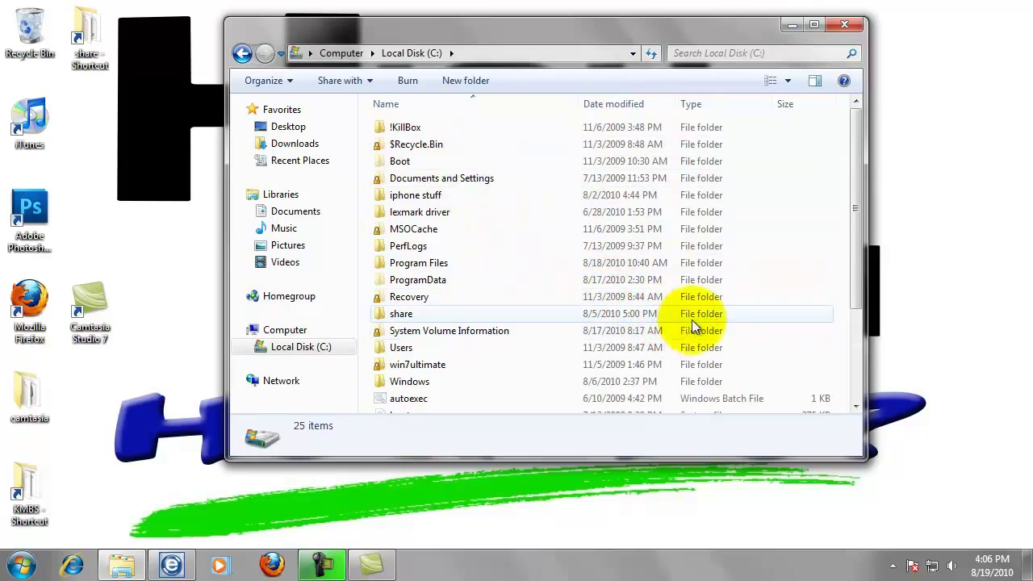
right_click(753, 315)
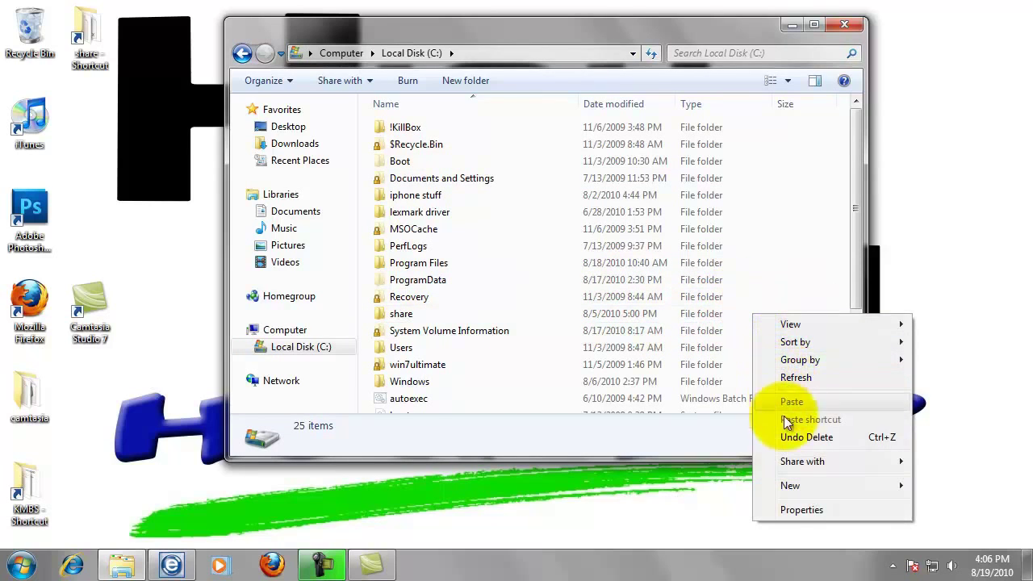
mouse_move(795, 486)
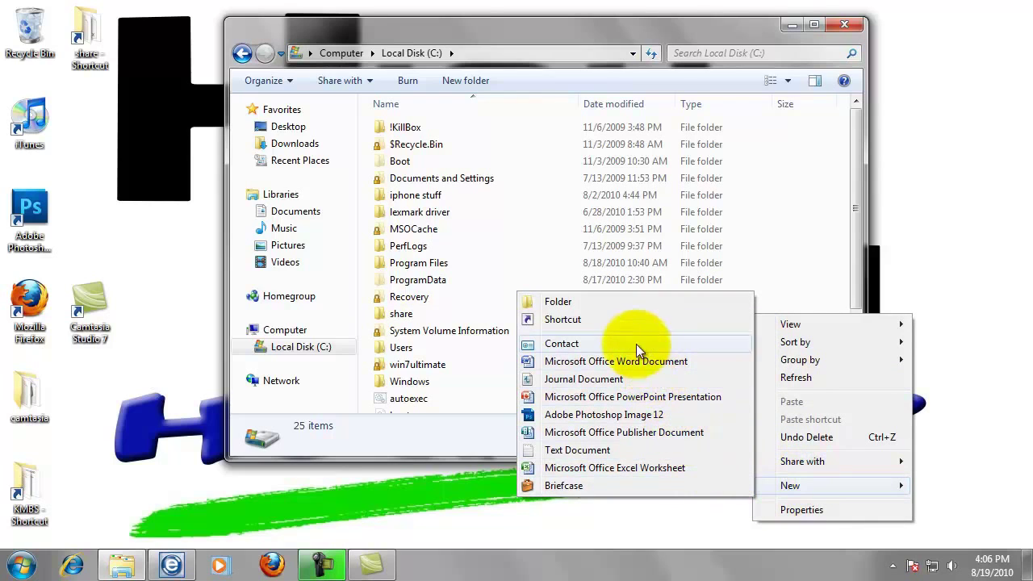
- Create a new folder on the C: drive and name it myscans
click(571, 305)
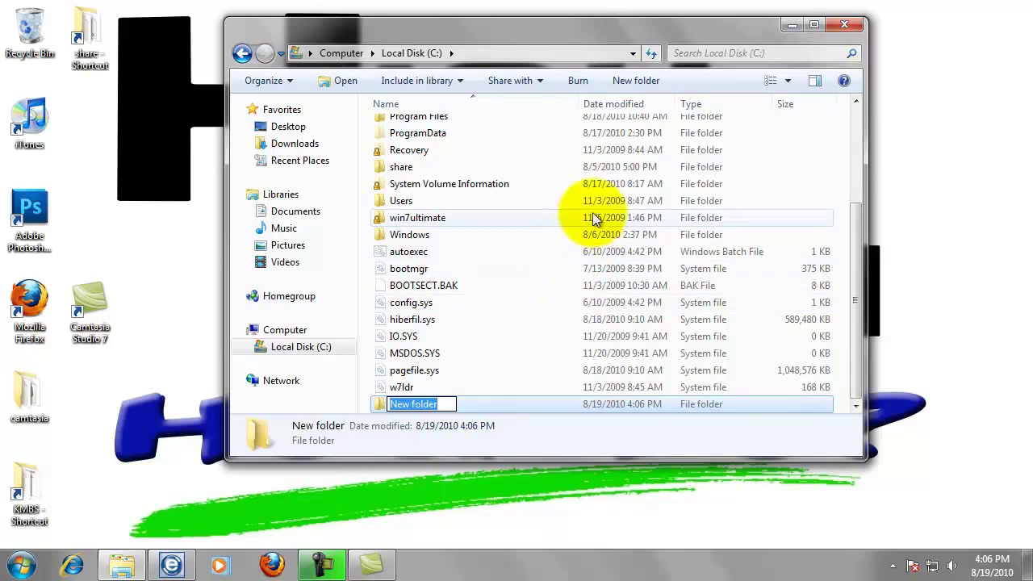
click(629, 84)
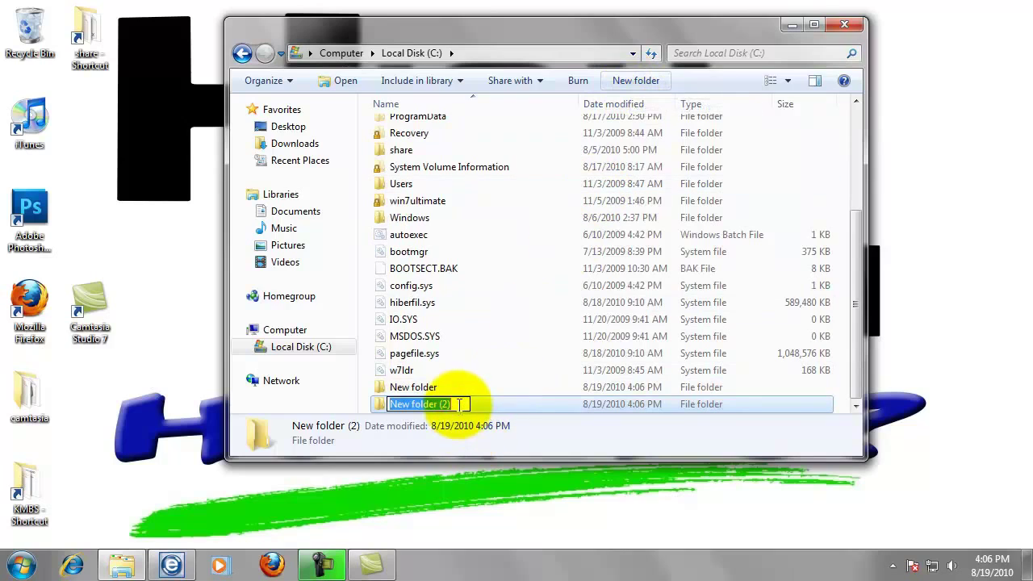
text(myscans)
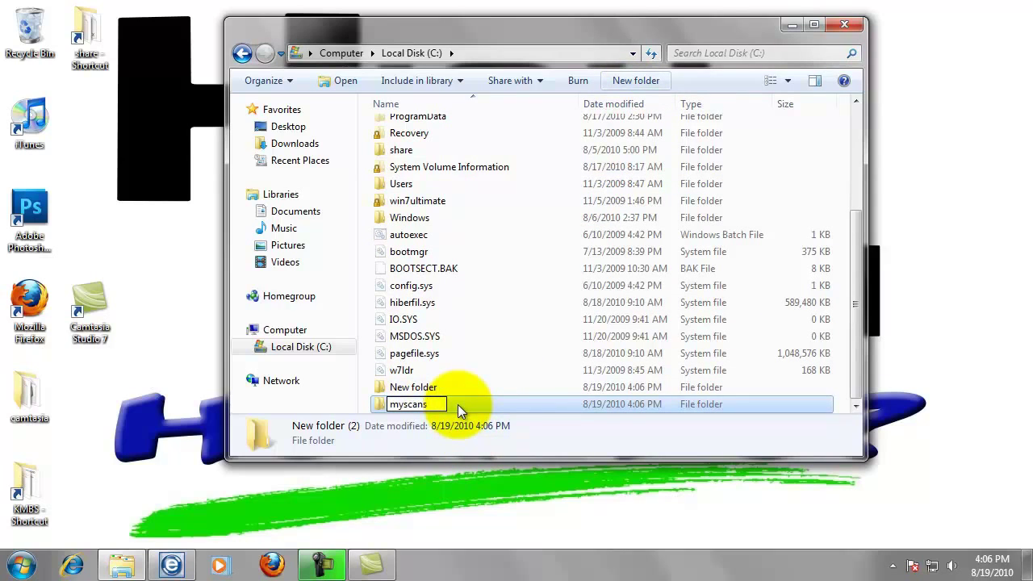
key(Return)
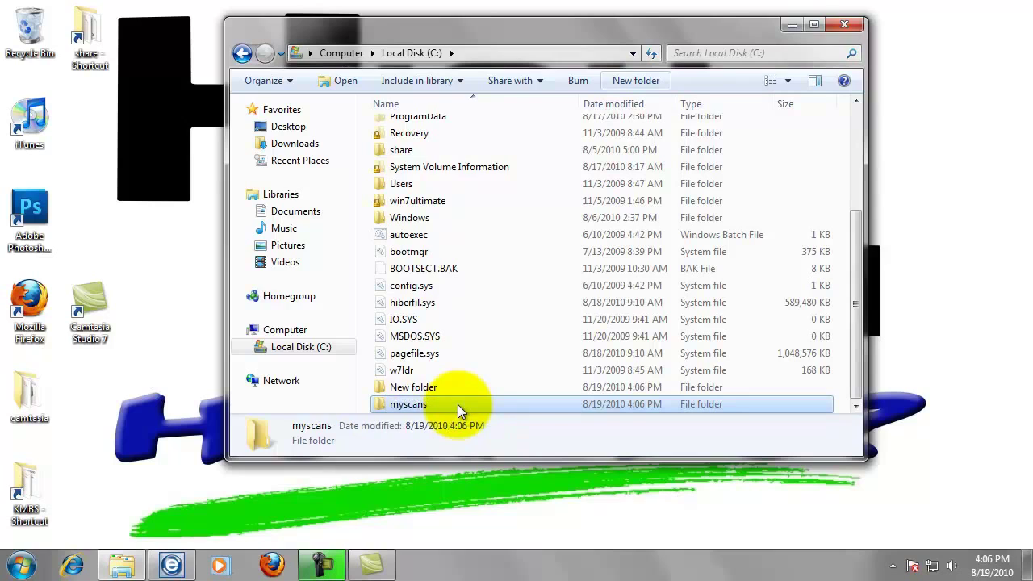
- Open File Sharing for myscans from its Properties Sharing tab
right_click(411, 413)
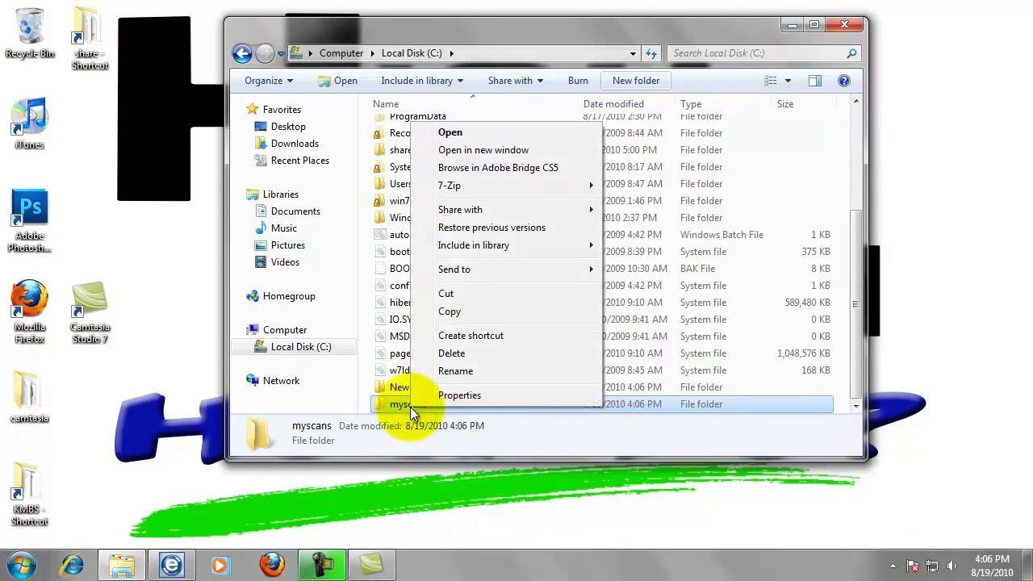
click(477, 393)
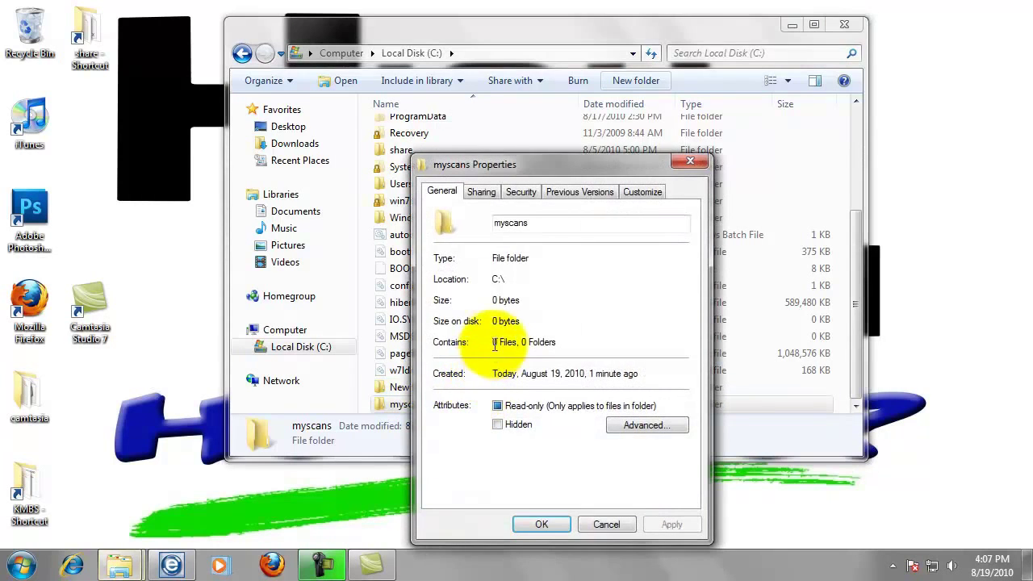
click(482, 192)
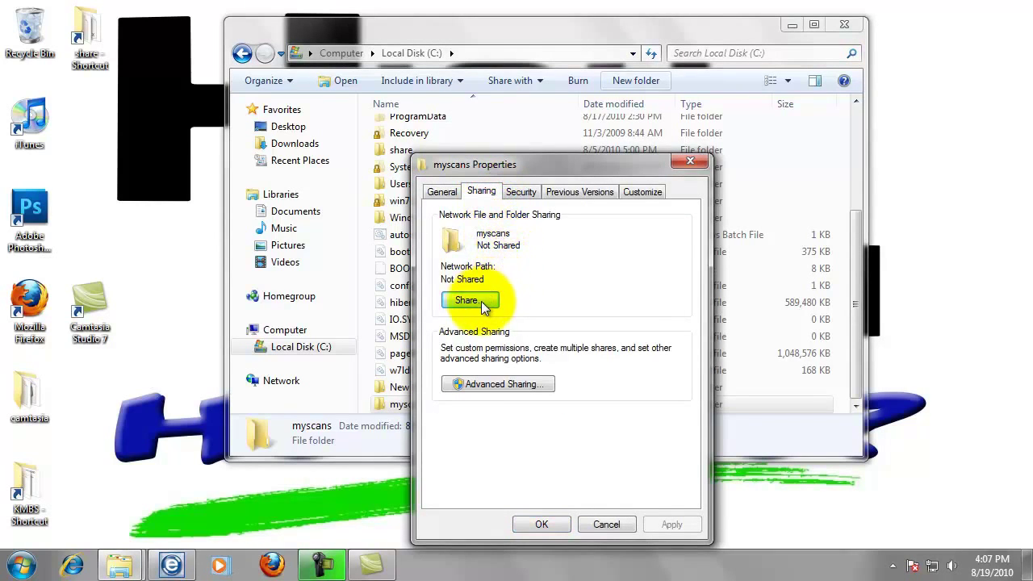
click(480, 301)
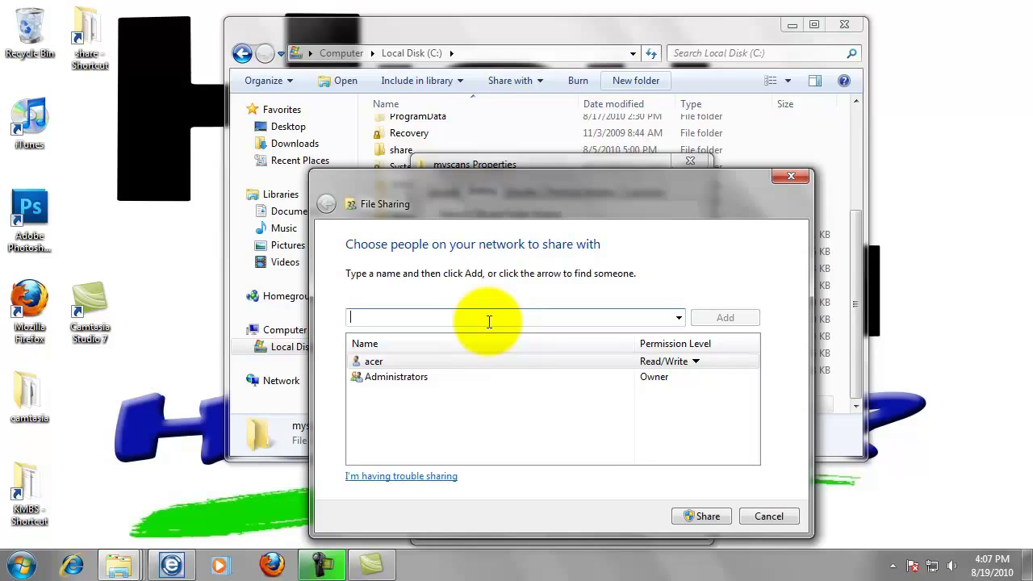
- Add bizhub with Read/Write permission level and share the myscans folder
text(bizhub)
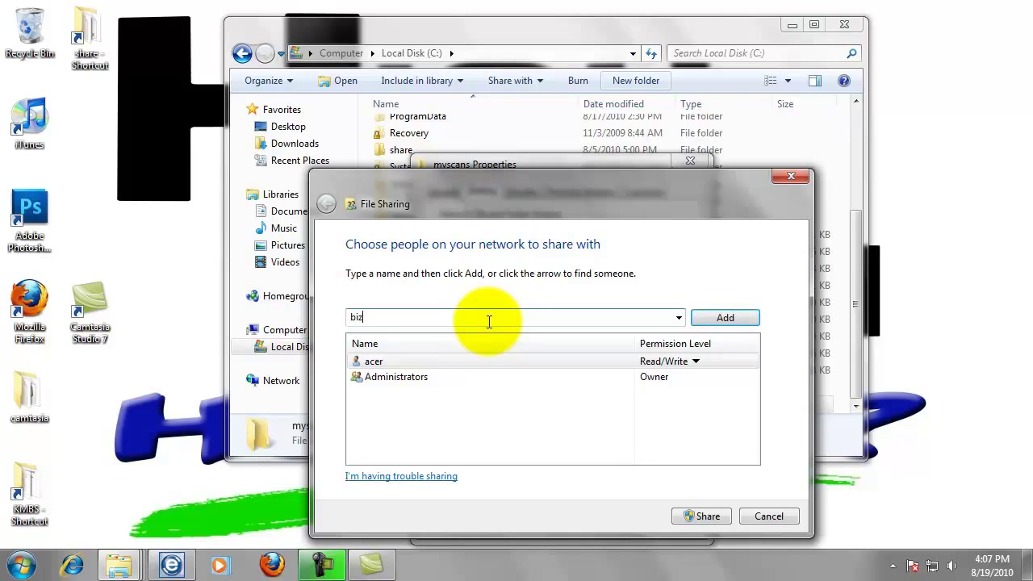
click(727, 318)
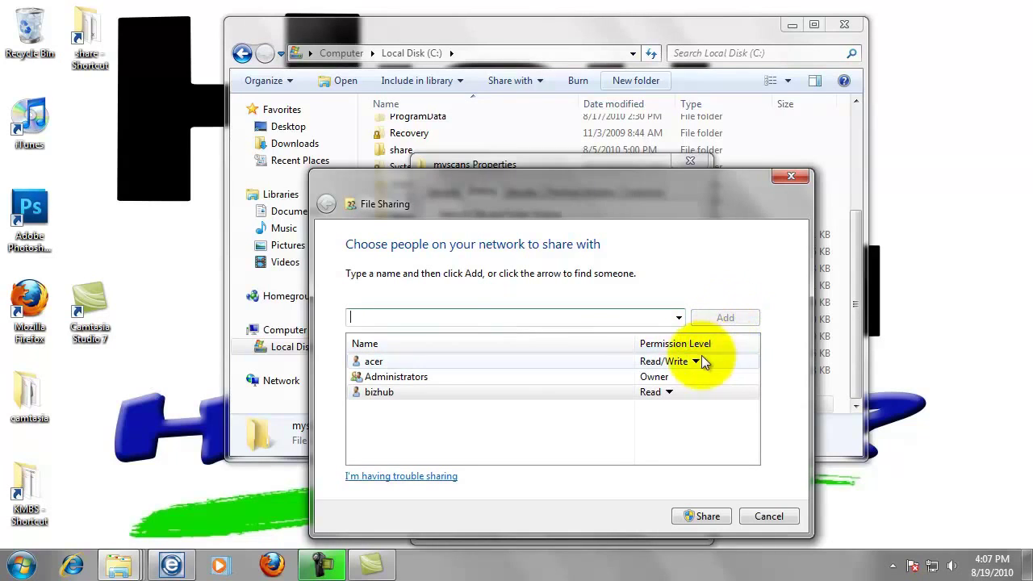
click(633, 396)
click(660, 400)
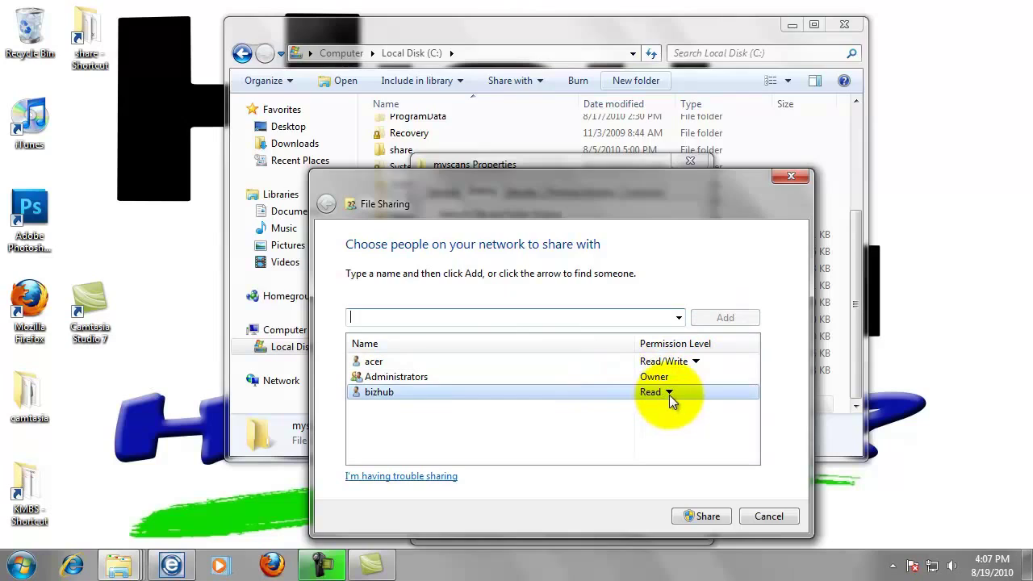
click(670, 395)
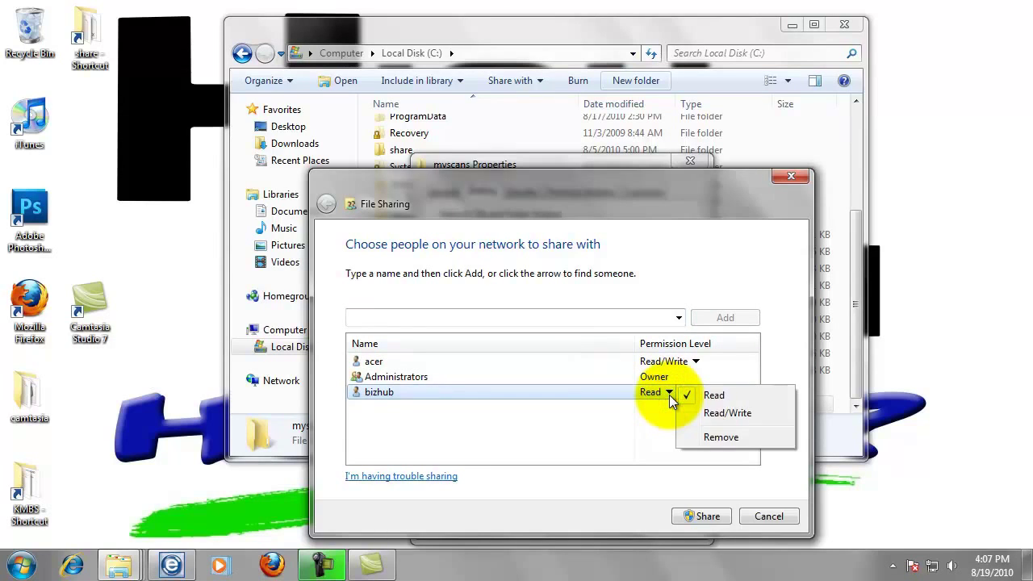
click(719, 415)
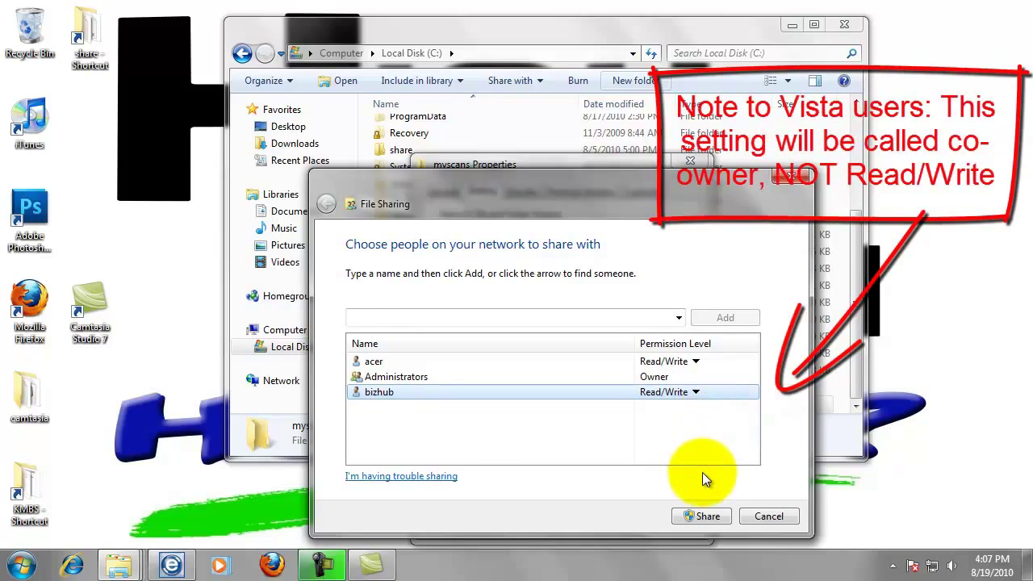
click(708, 517)
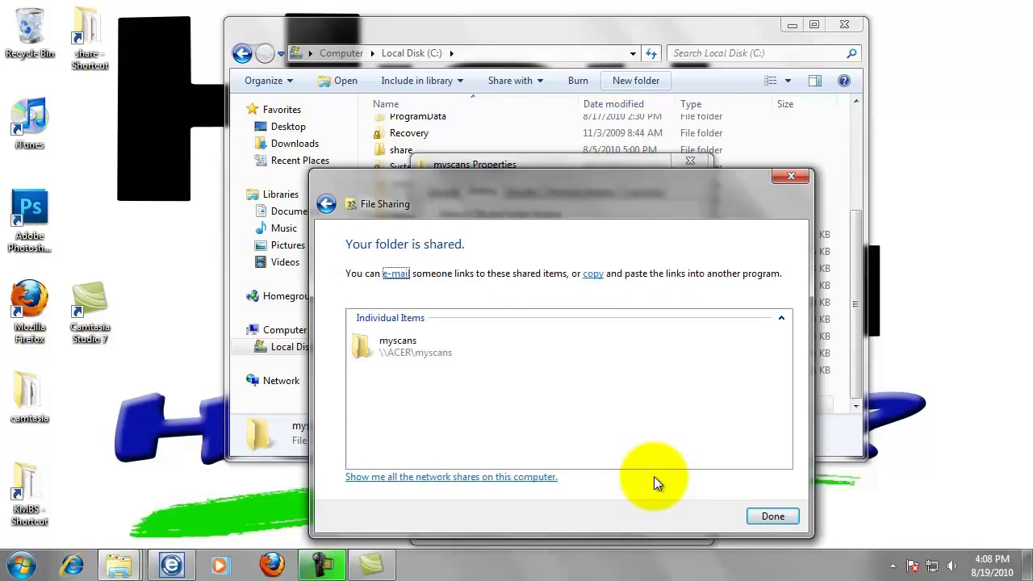
- Open the myscans Advanced Sharing permissions and begin adding a user
click(779, 519)
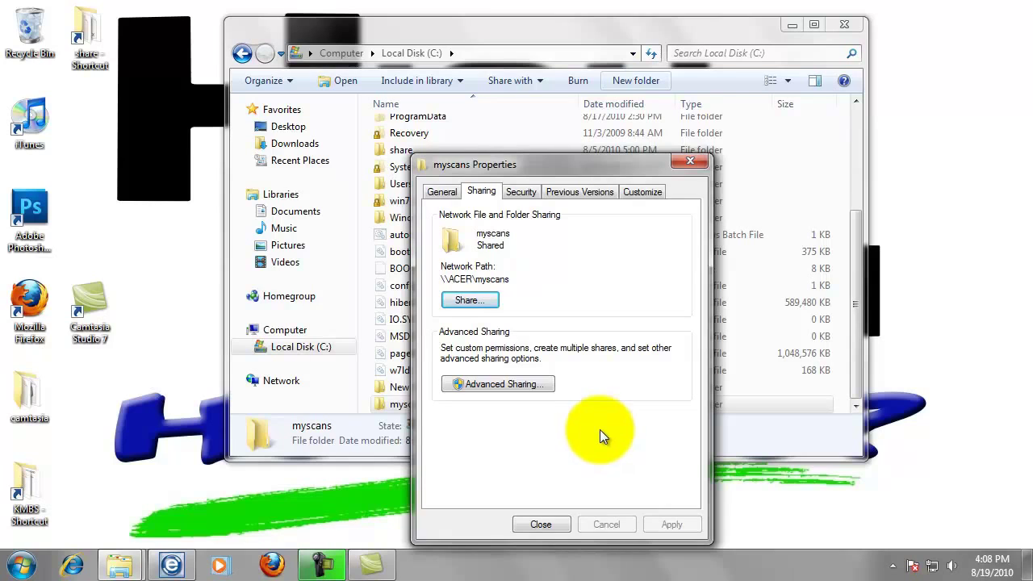
click(523, 386)
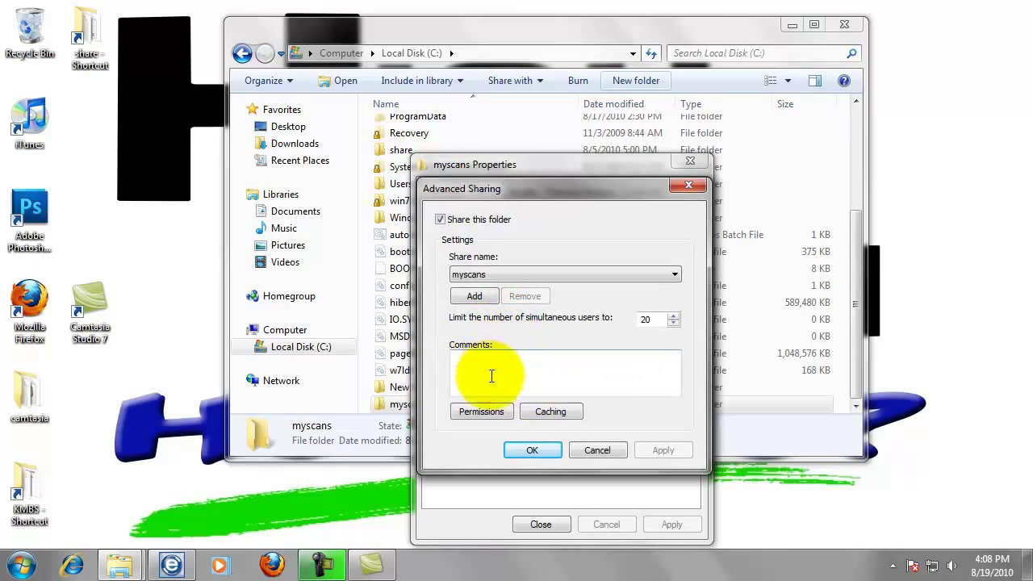
click(490, 411)
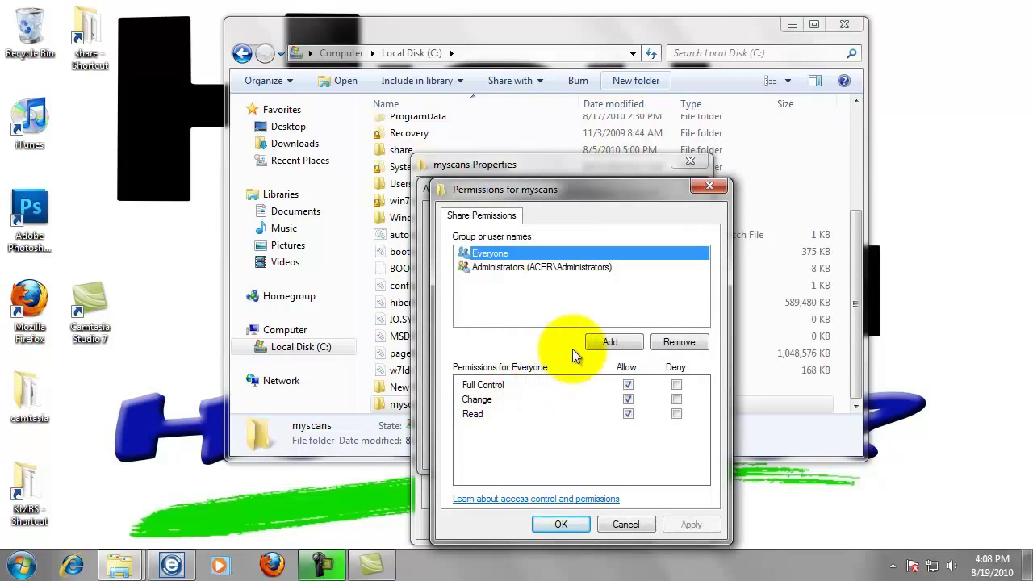
click(598, 345)
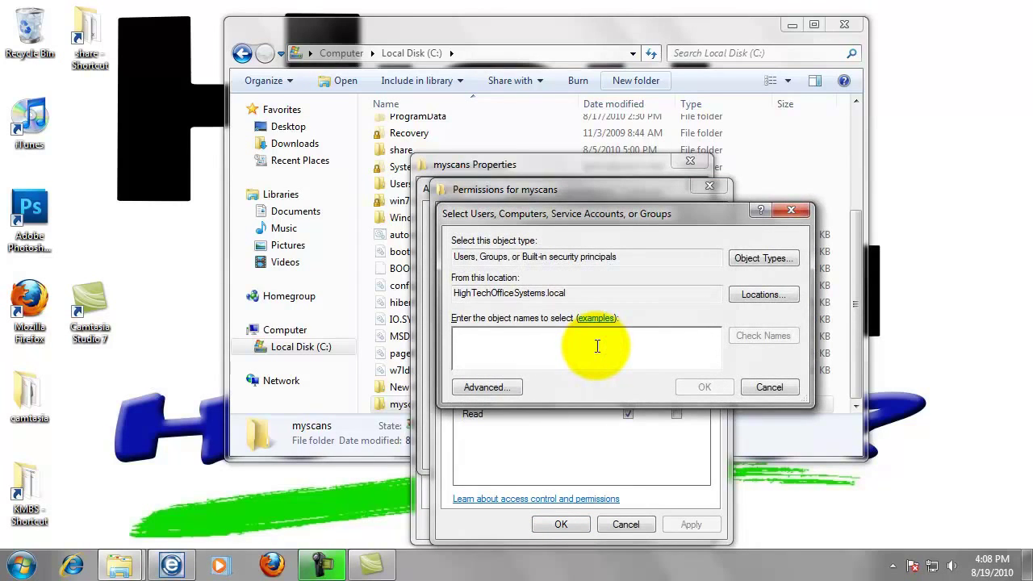
- Enter bizhub as the user to add, dismissing the password prompt and Name Not Found warnings
text(bizhub)
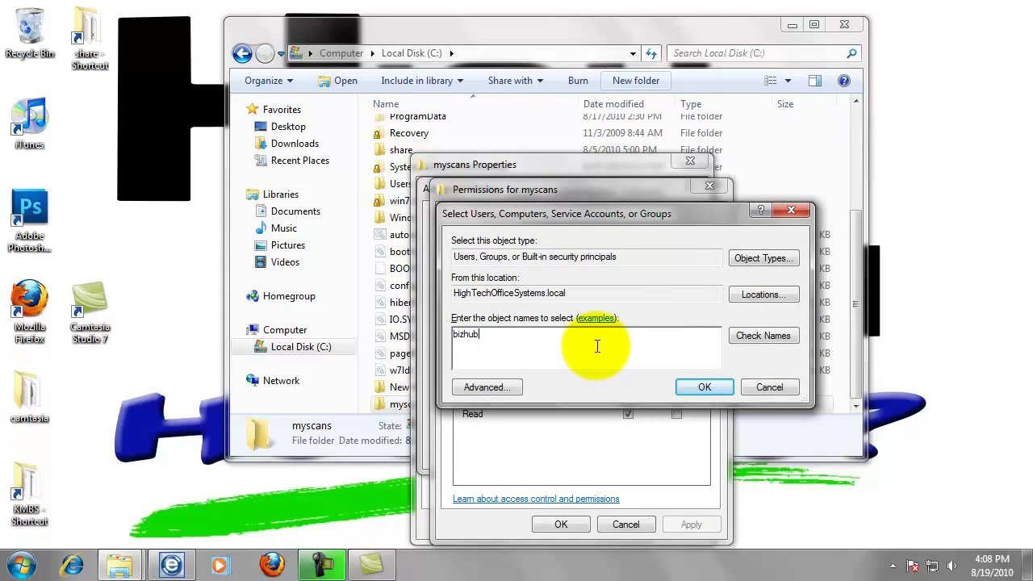
click(720, 391)
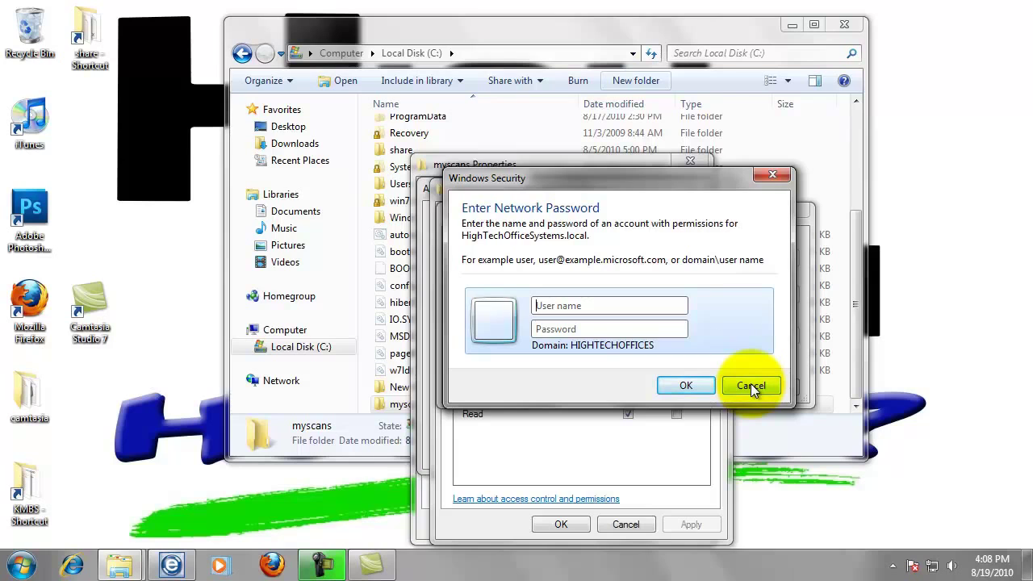
click(750, 384)
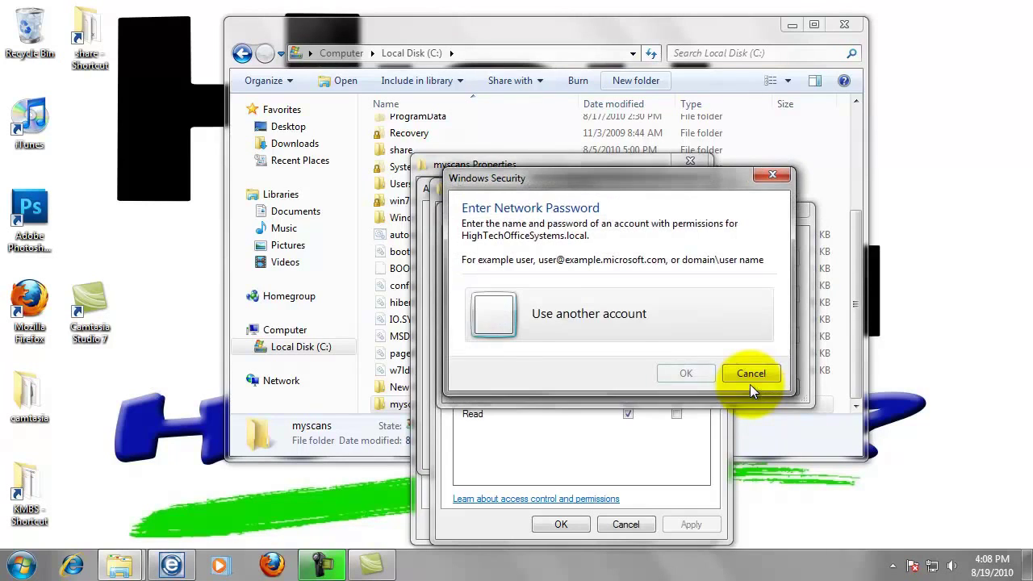
click(750, 385)
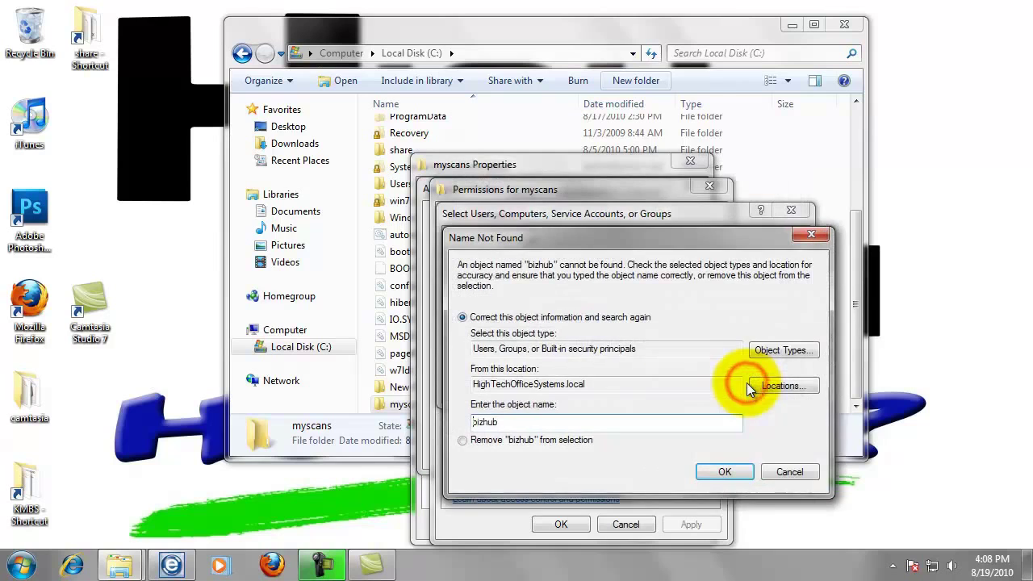
click(773, 470)
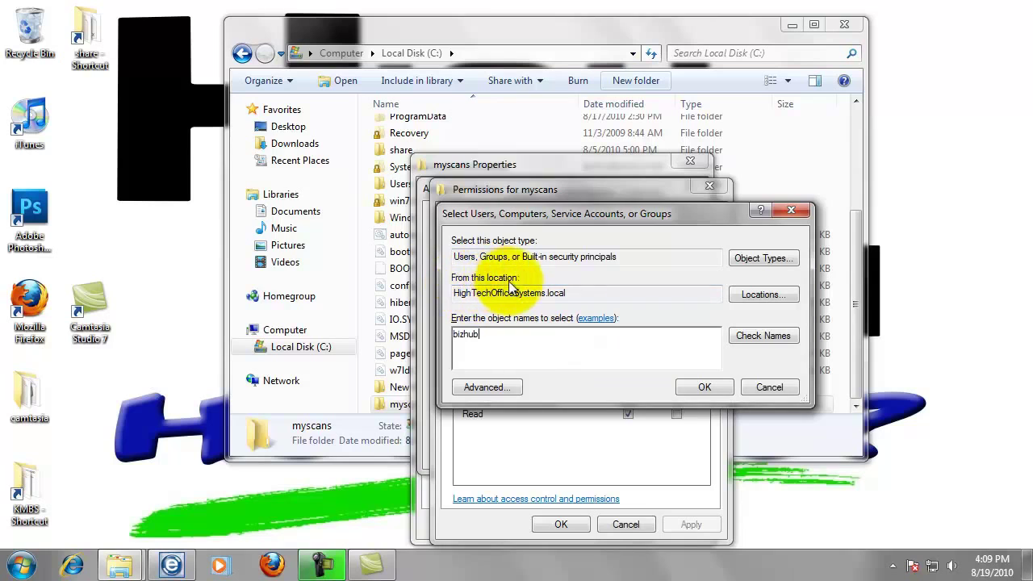
- Set the search location to the local computer ACER and add the bizhub account
click(746, 300)
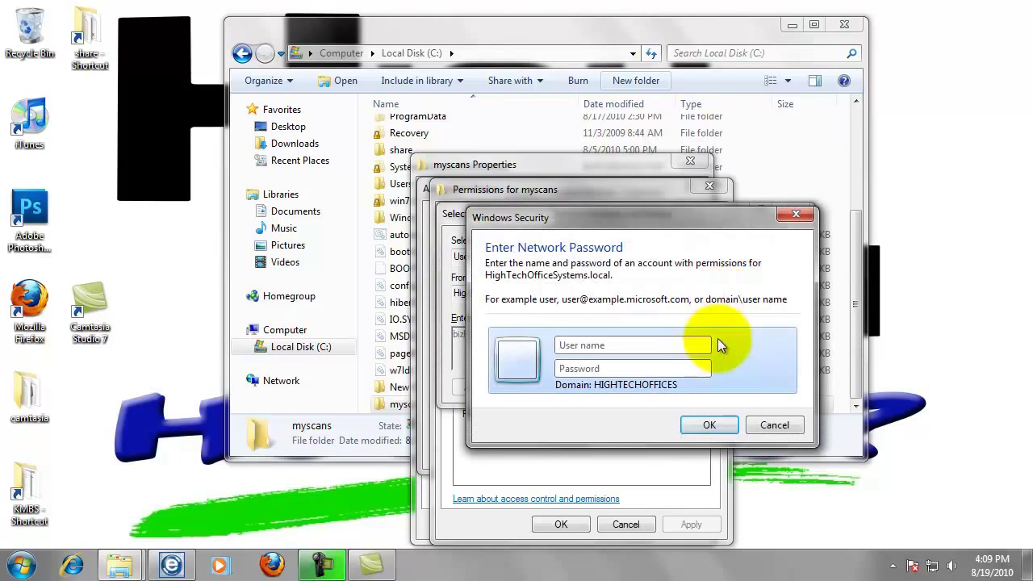
click(766, 431)
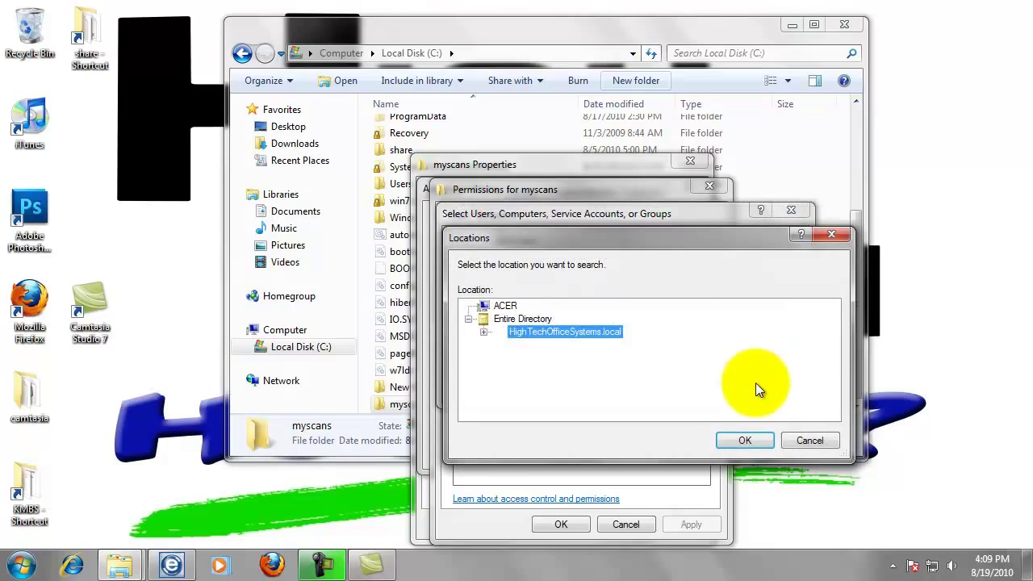
click(506, 310)
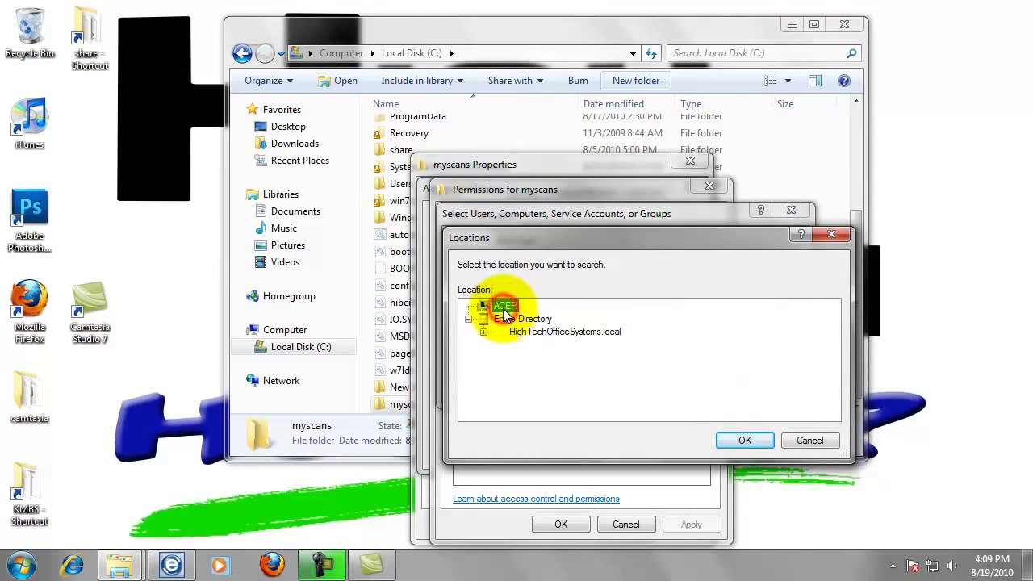
click(738, 440)
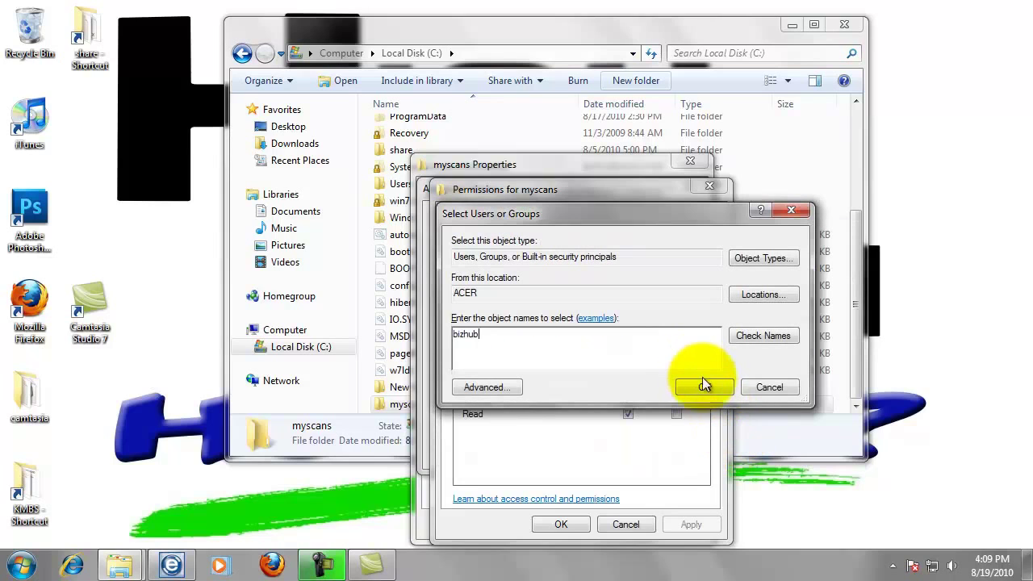
click(702, 388)
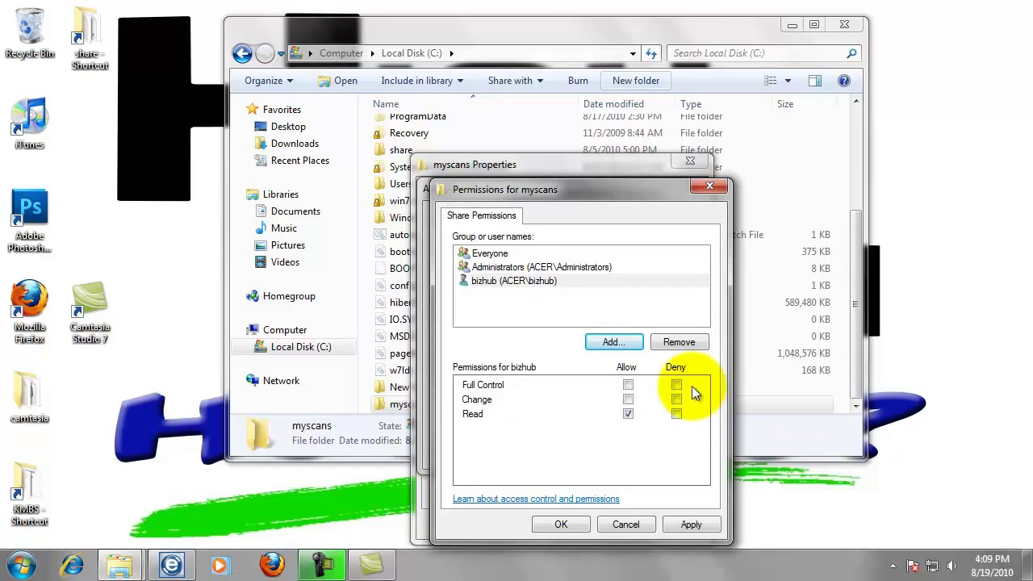
- Allow bizhub Full Control and save the share permissions and Advanced Sharing settings
click(628, 386)
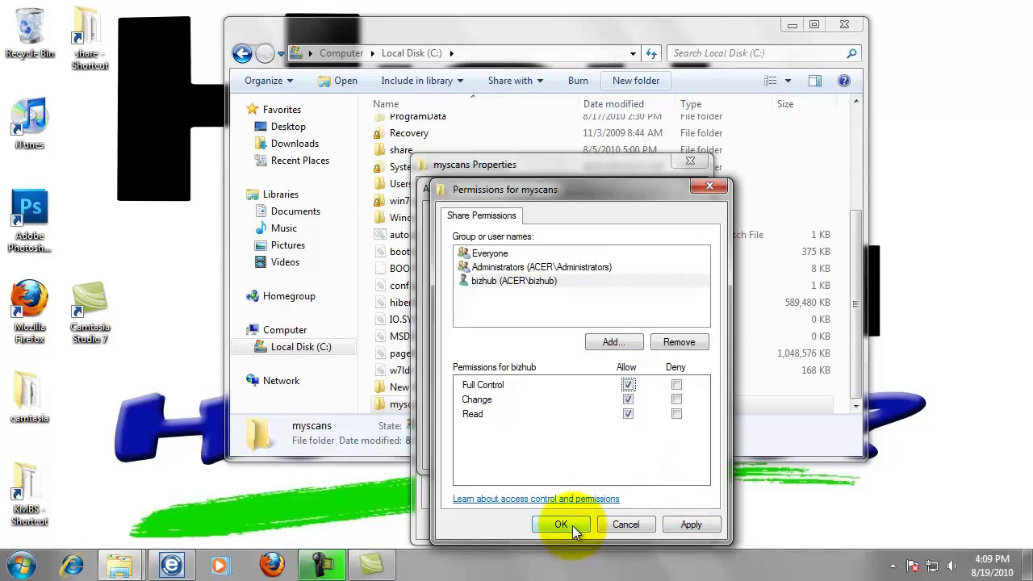
click(572, 525)
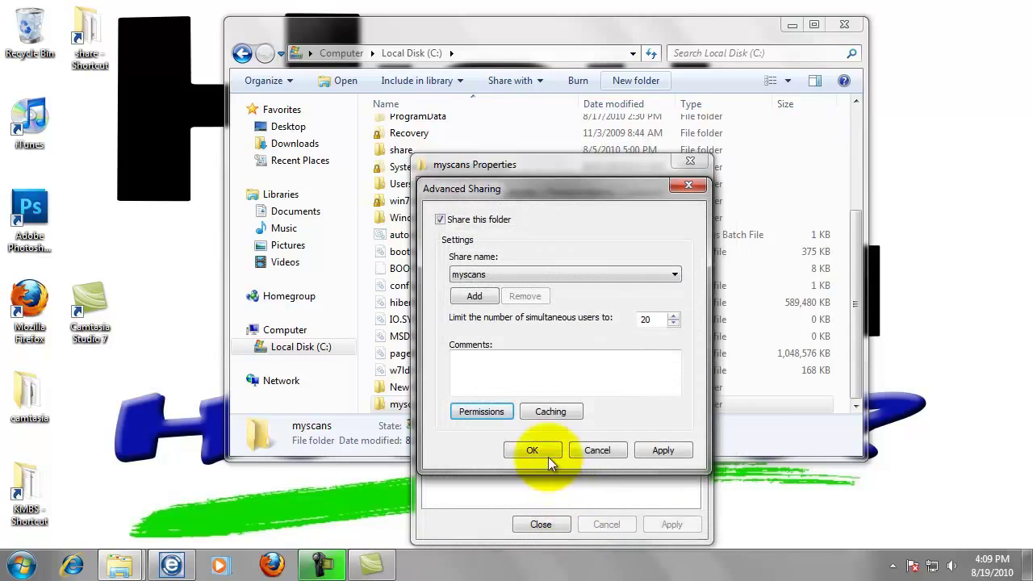
click(545, 448)
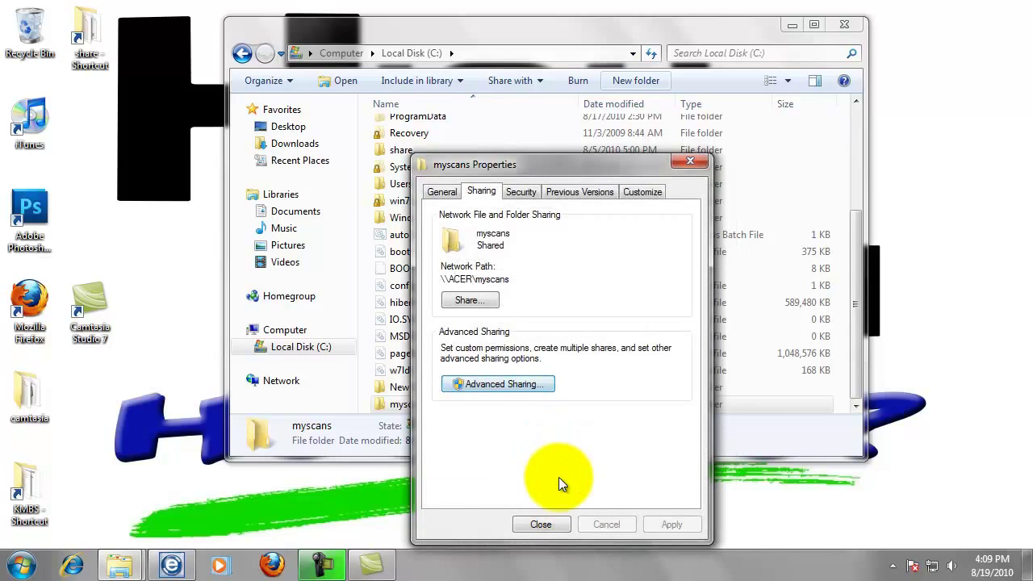
- Confirm bizhub's permissions on the myscans Security tab and close the Properties dialog
click(523, 194)
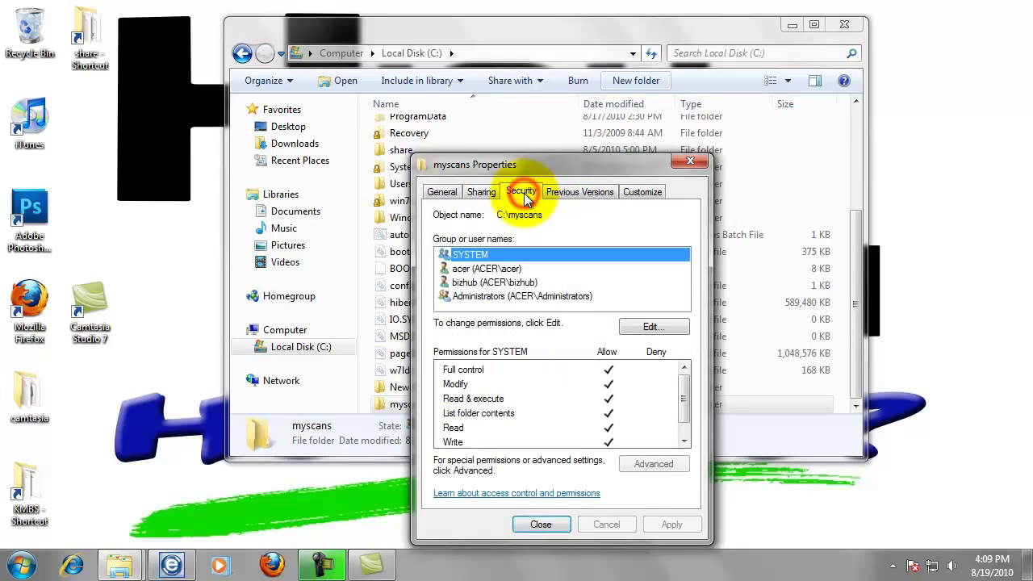
click(503, 284)
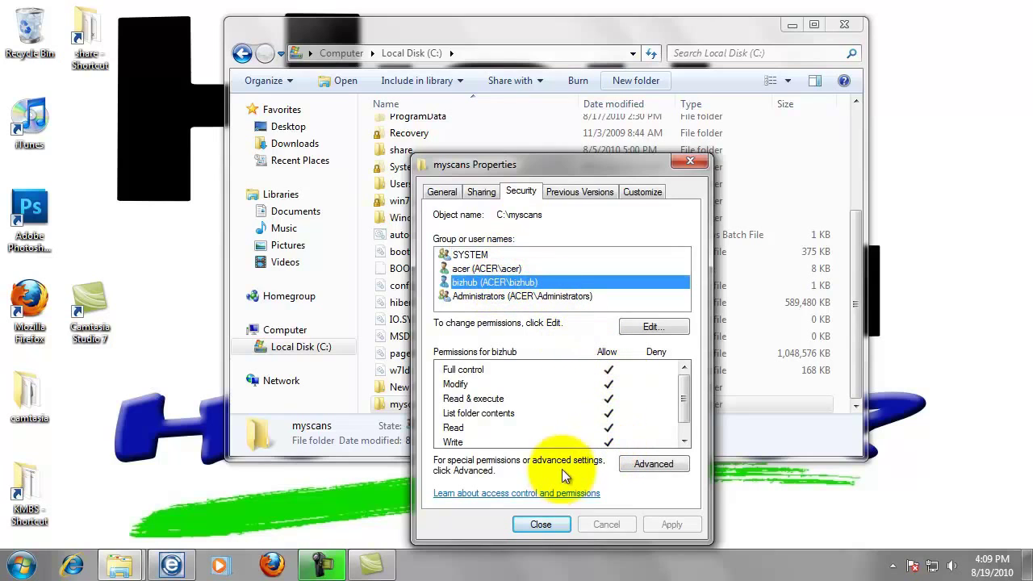
click(549, 525)
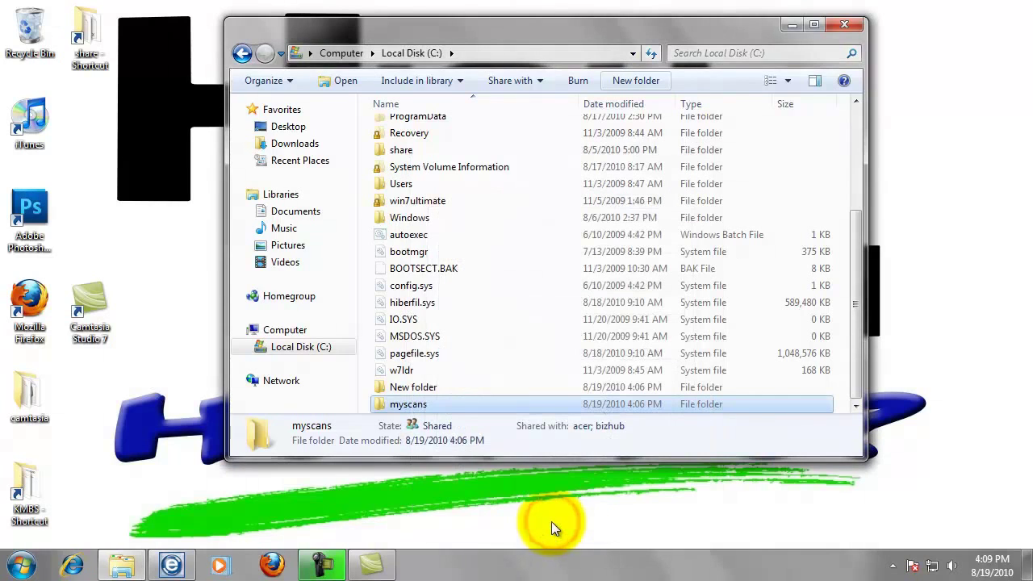
- Send a myscans shortcut to the desktop and close the Explorer window
right_click(417, 405)
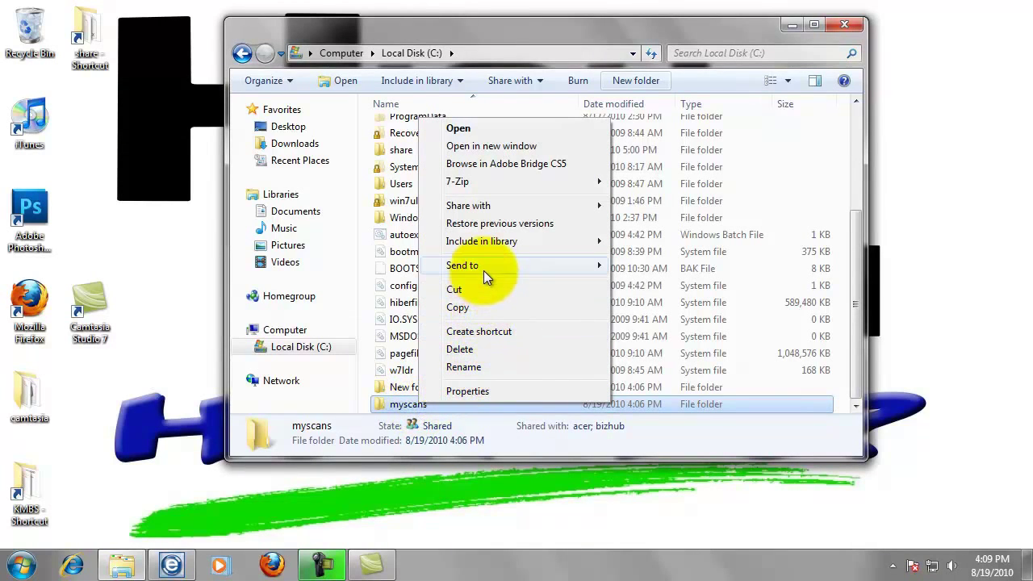
mouse_move(483, 268)
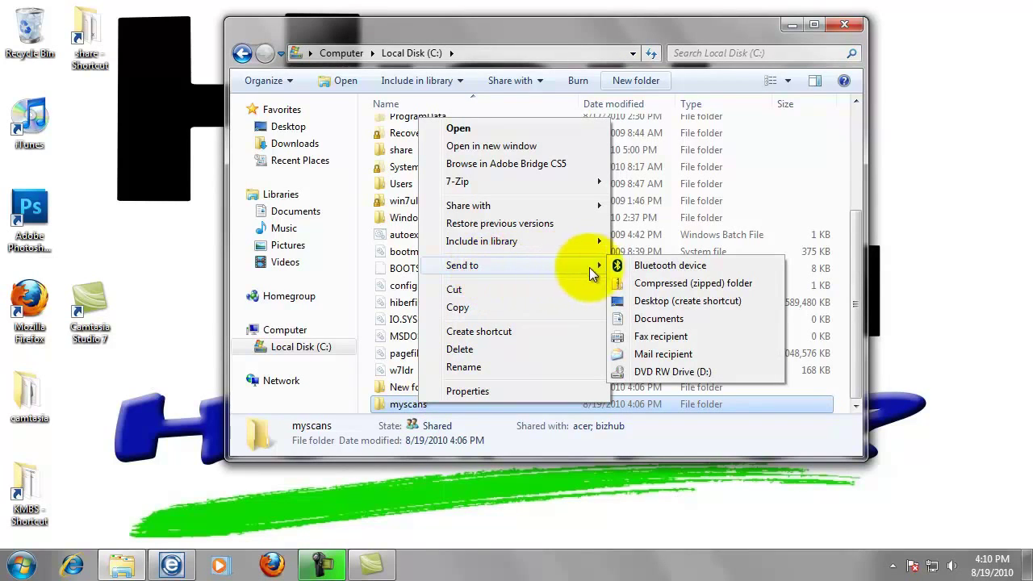
click(644, 302)
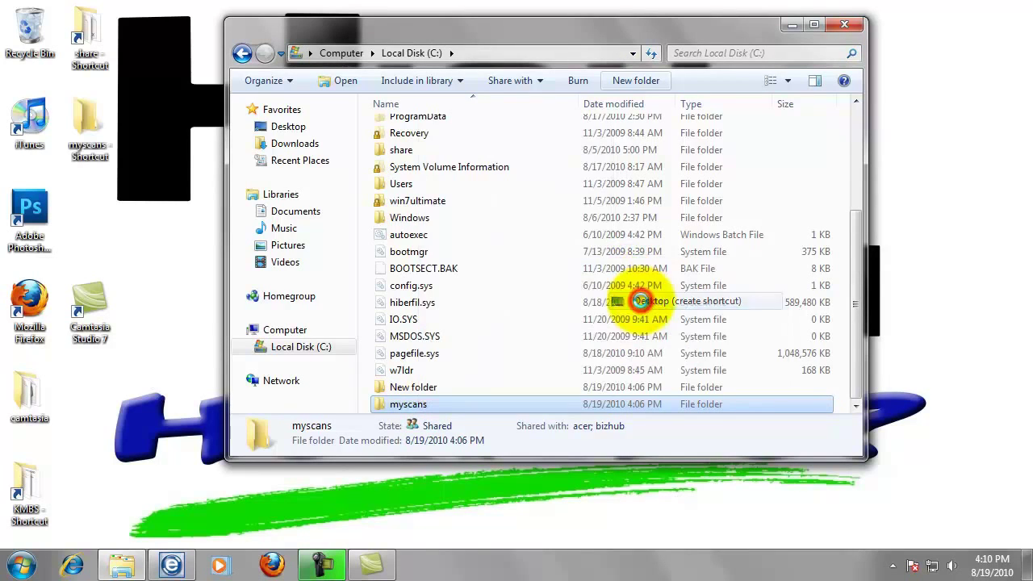
click(846, 27)
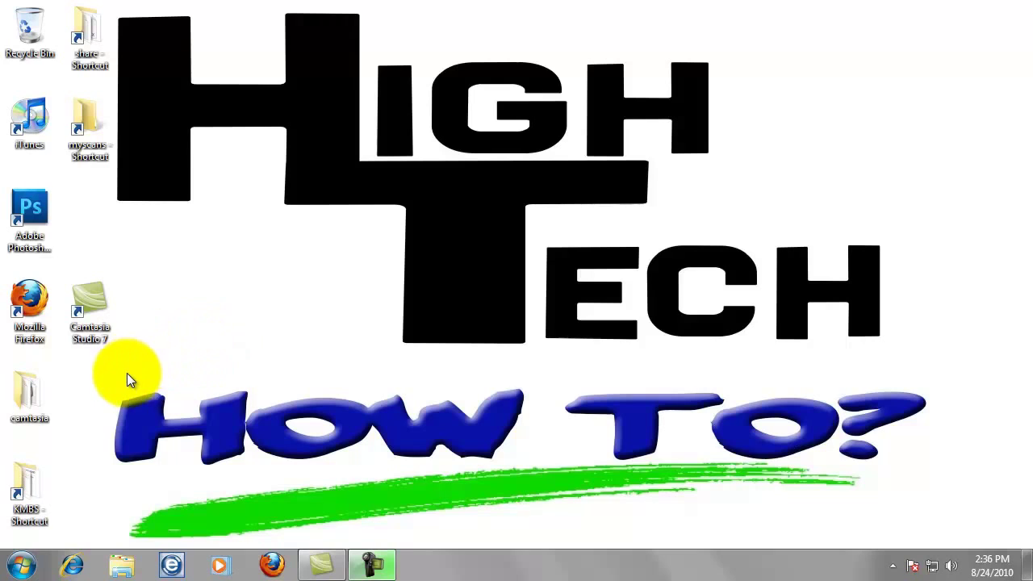
click(25, 570)
click(71, 526)
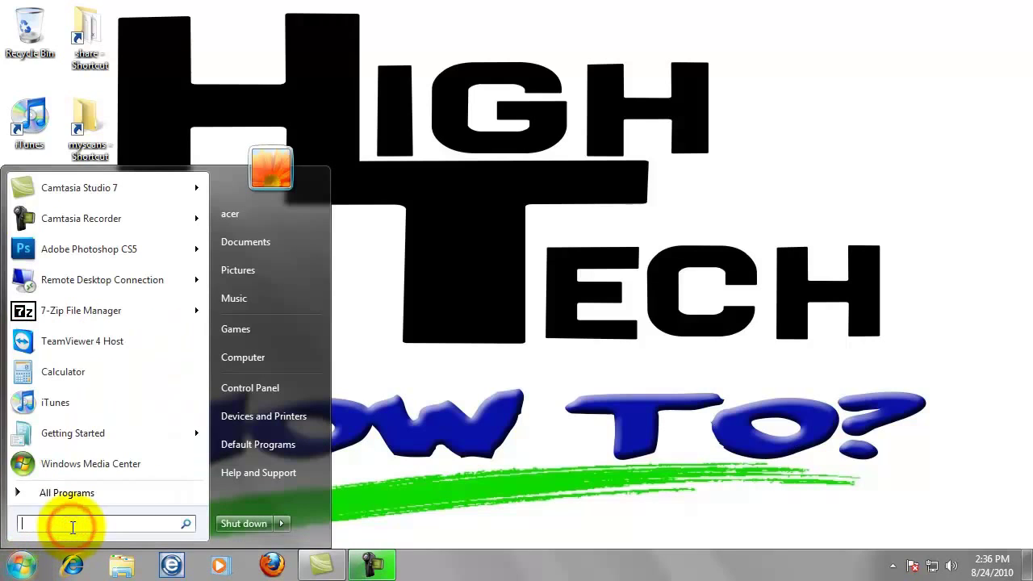
text(cmd)
key(Return)
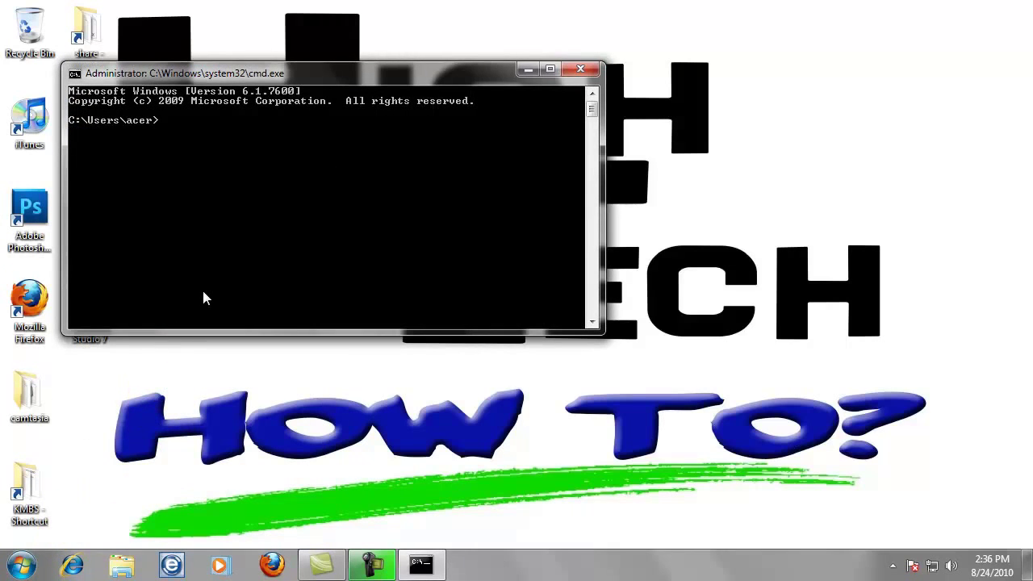
text(ipconfig /all)
key(Return)
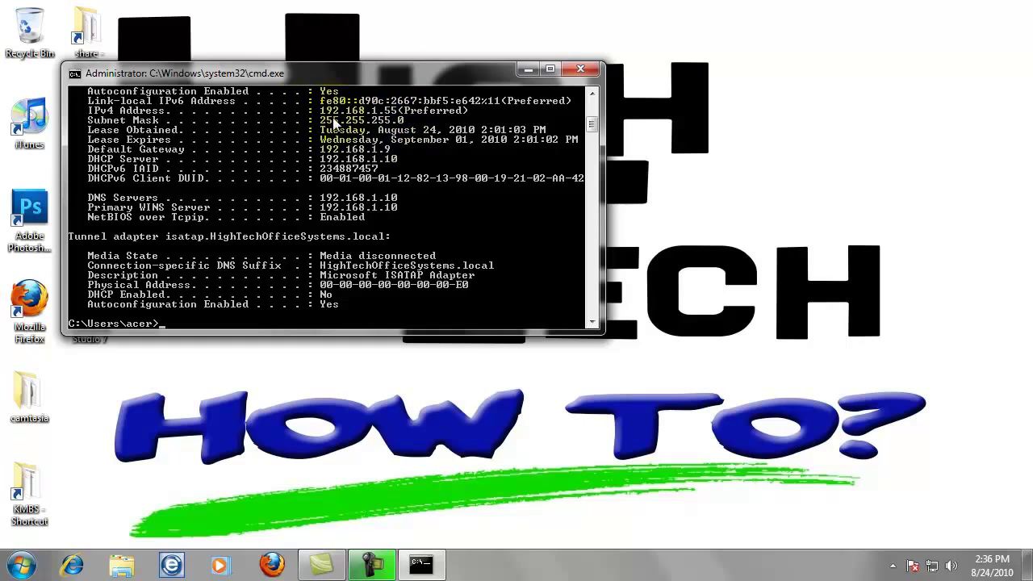
scroll(339, 125, up, 1)
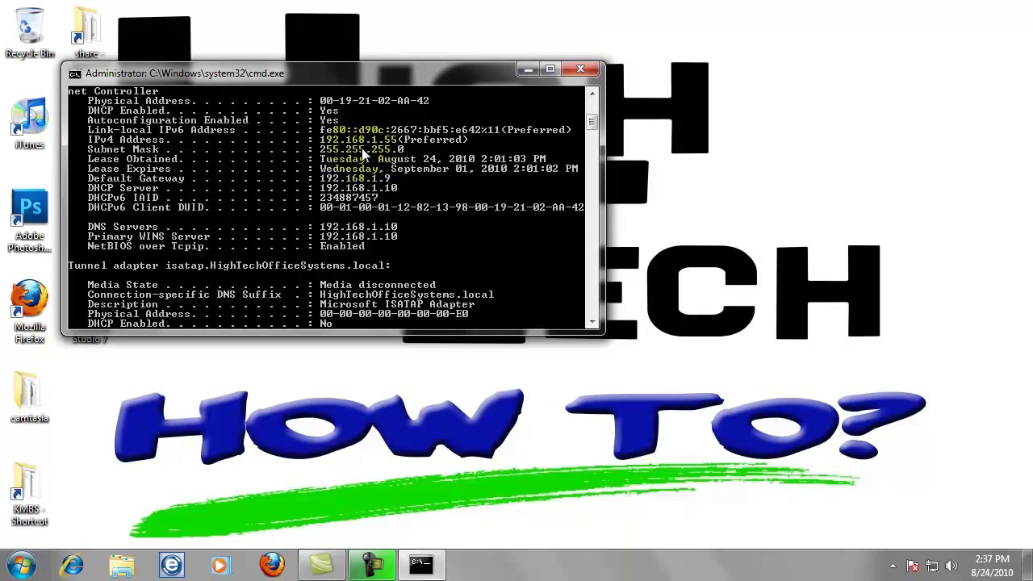
click(582, 69)
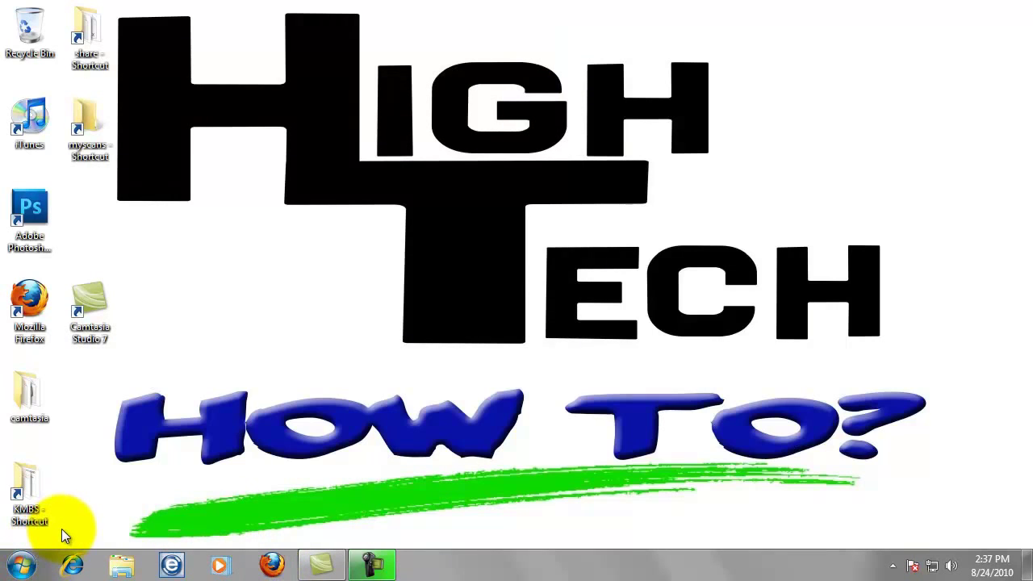
- Go to Control Panel's Devices and Printers and bring up the LEXMARK X651de printer's context menu
click(23, 569)
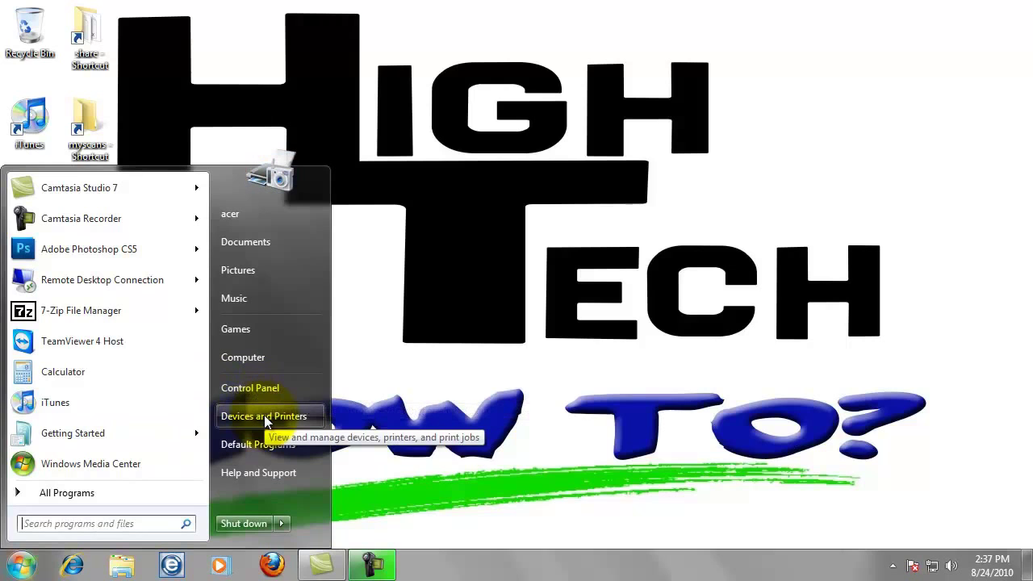
click(275, 389)
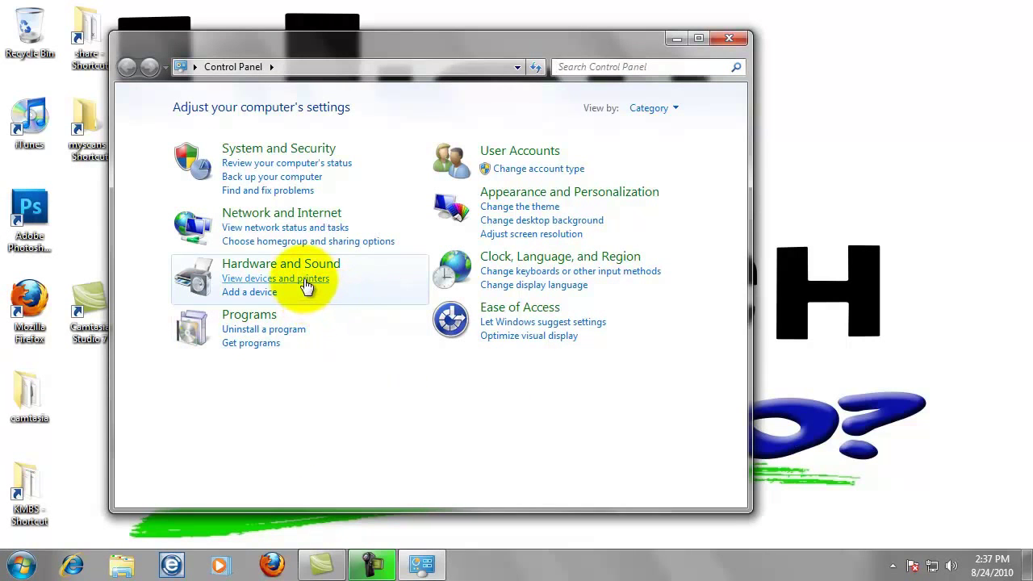
click(306, 283)
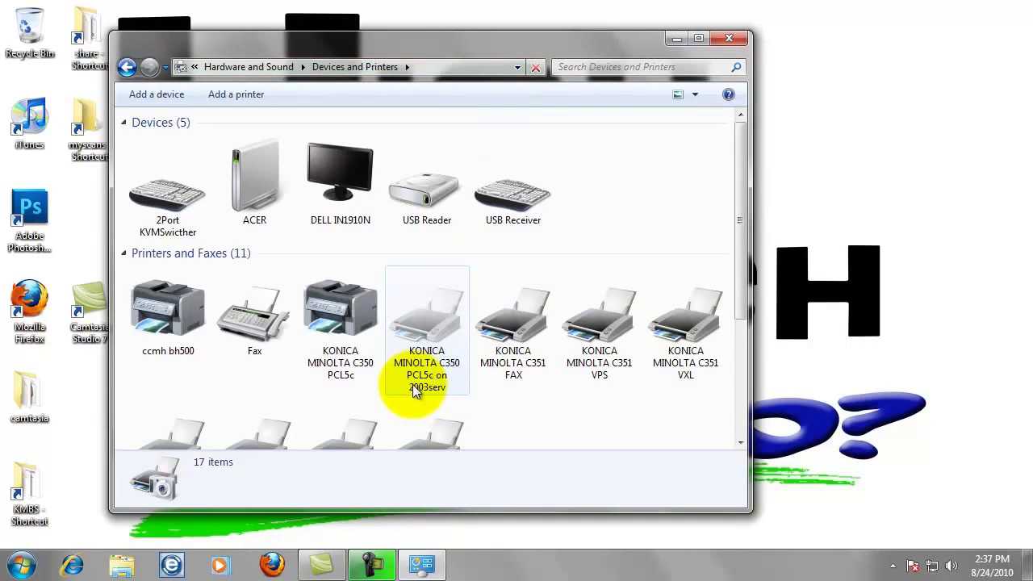
mouse_move(413, 385)
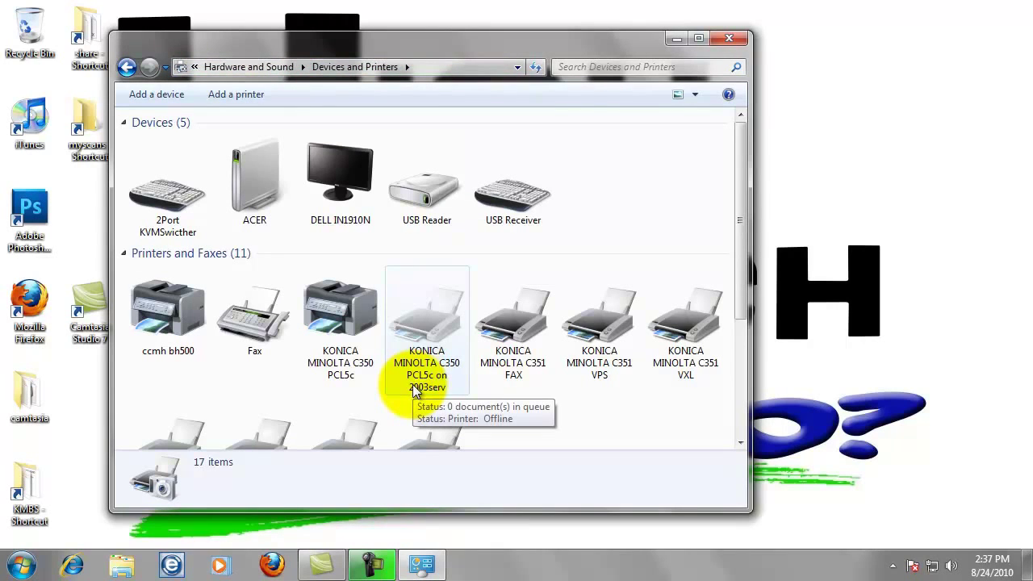
scroll(391, 387, down, 3)
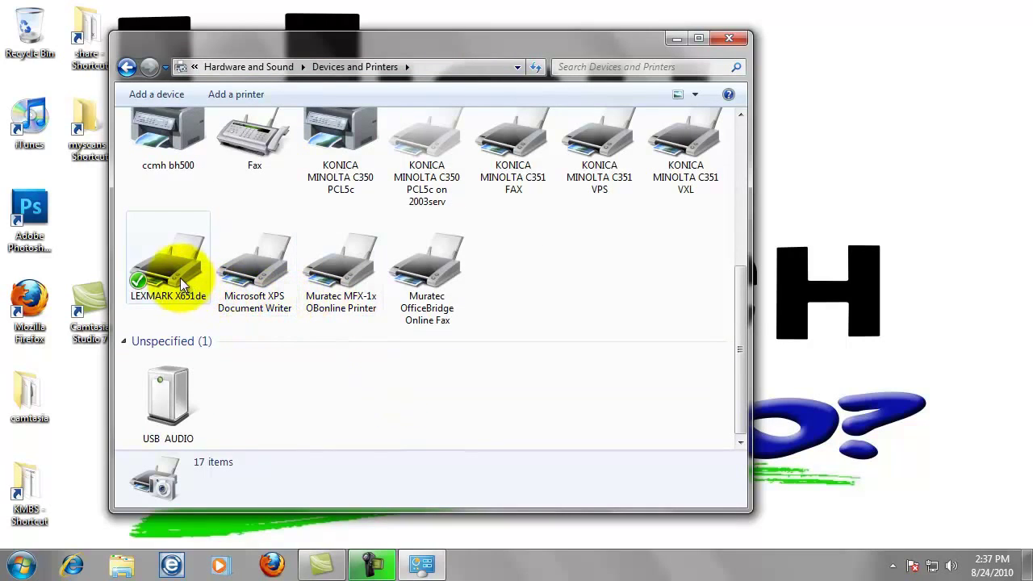
mouse_move(176, 270)
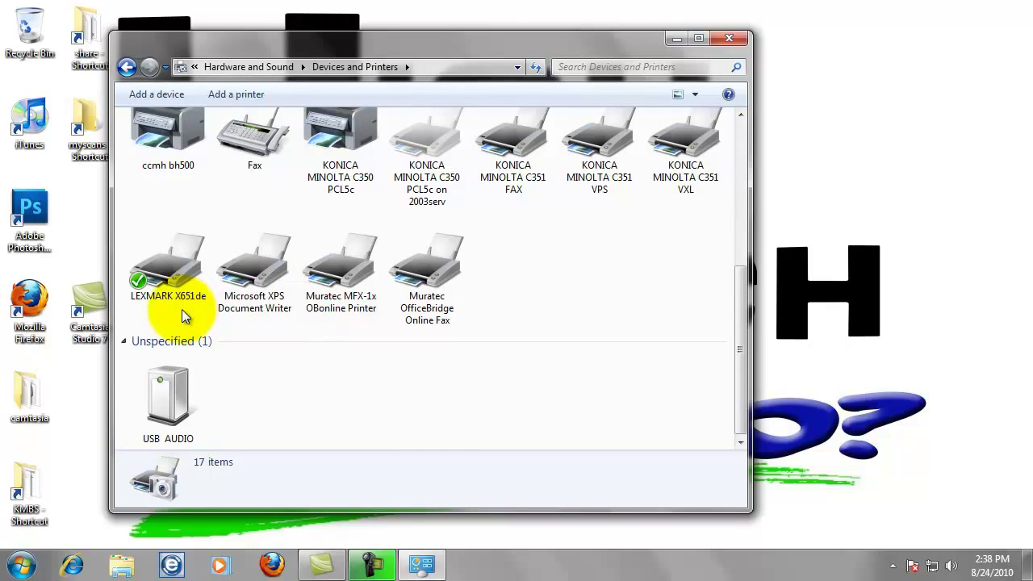
right_click(179, 273)
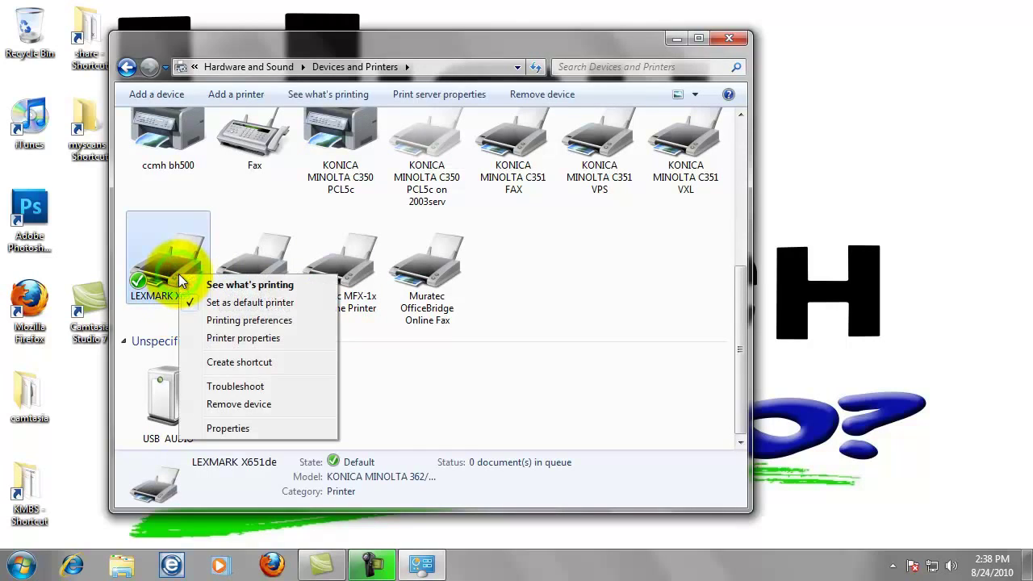
- Verify the LEXMARK X651de printer uses port IP_192.168.1.66, then close its properties and Devices and Printers
click(218, 339)
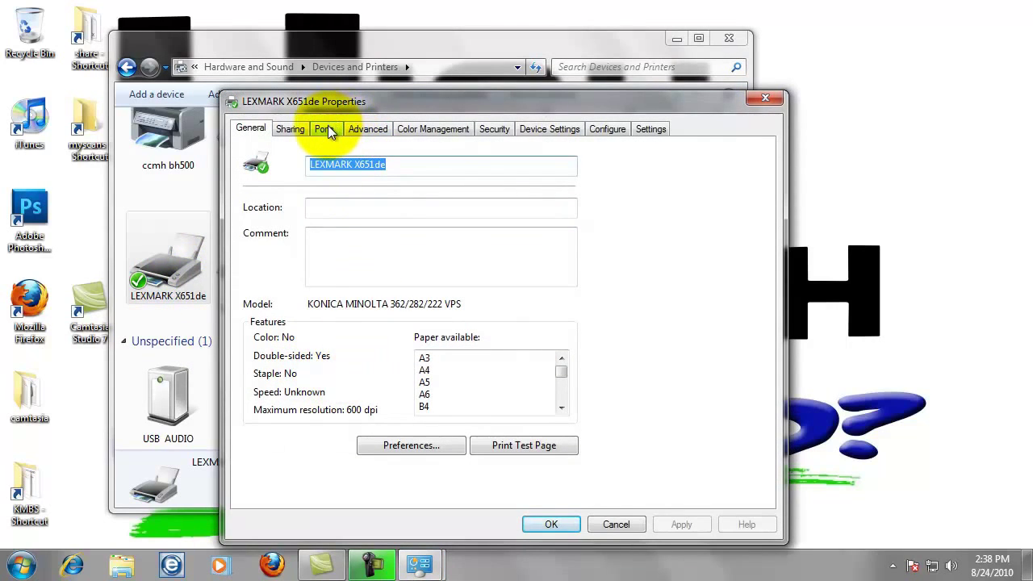
click(326, 129)
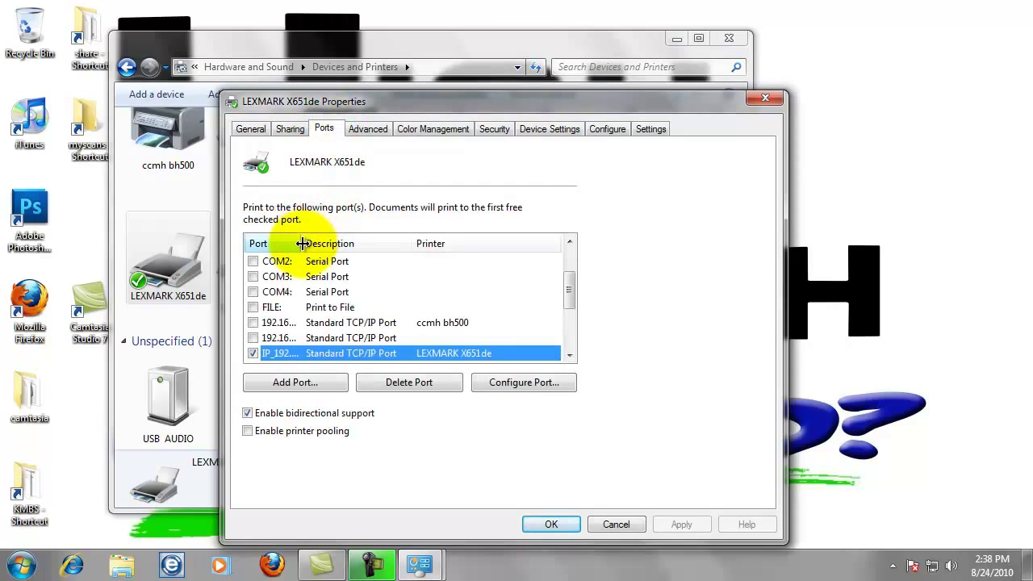
drag(302, 243, 370, 243)
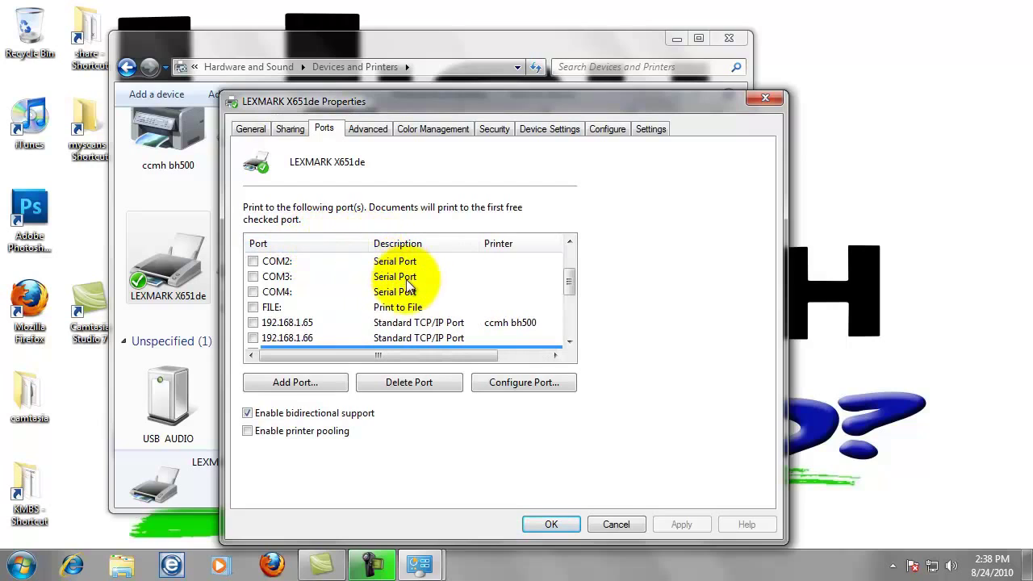
scroll(388, 301, down, 1)
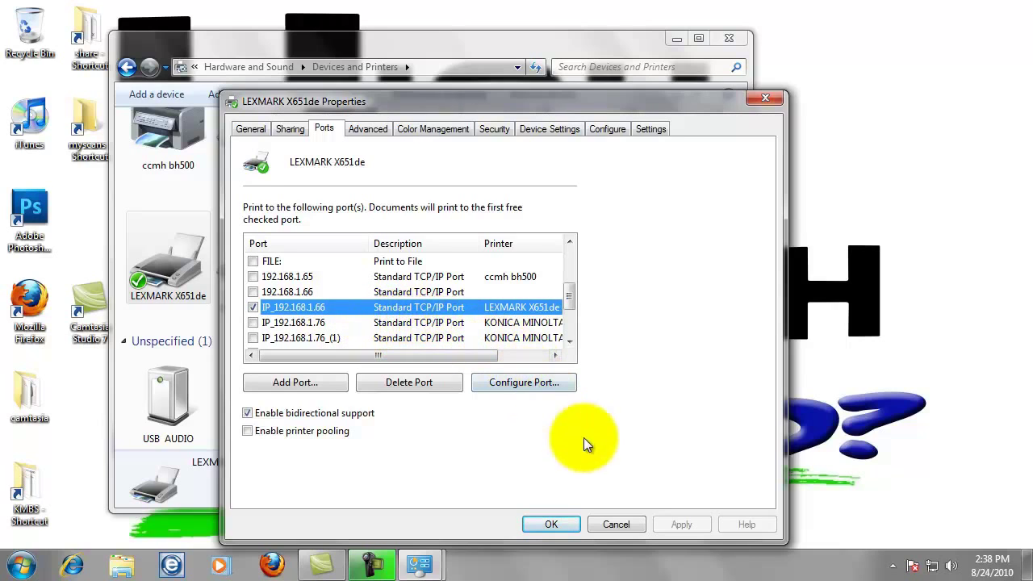
click(616, 524)
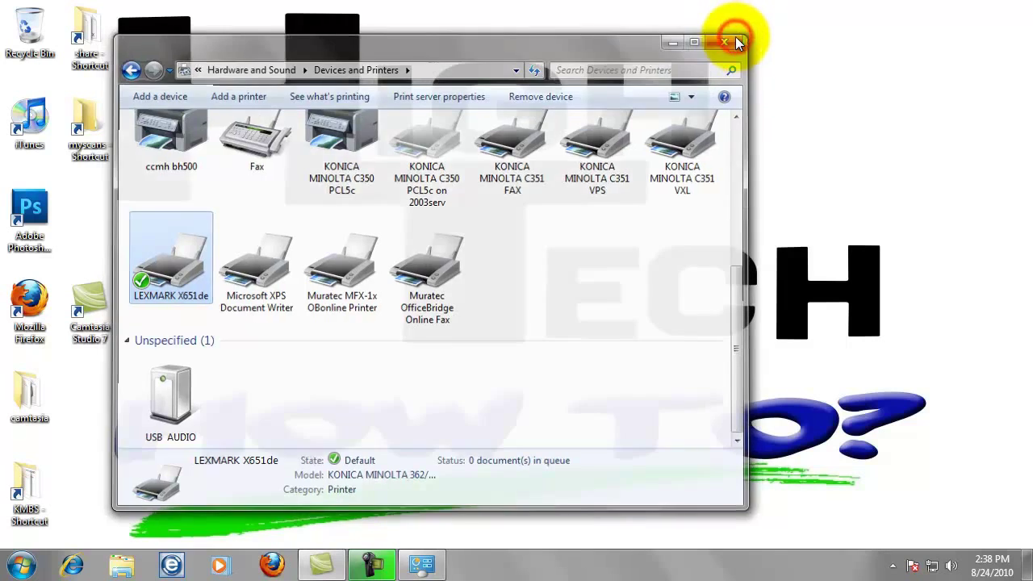
click(736, 41)
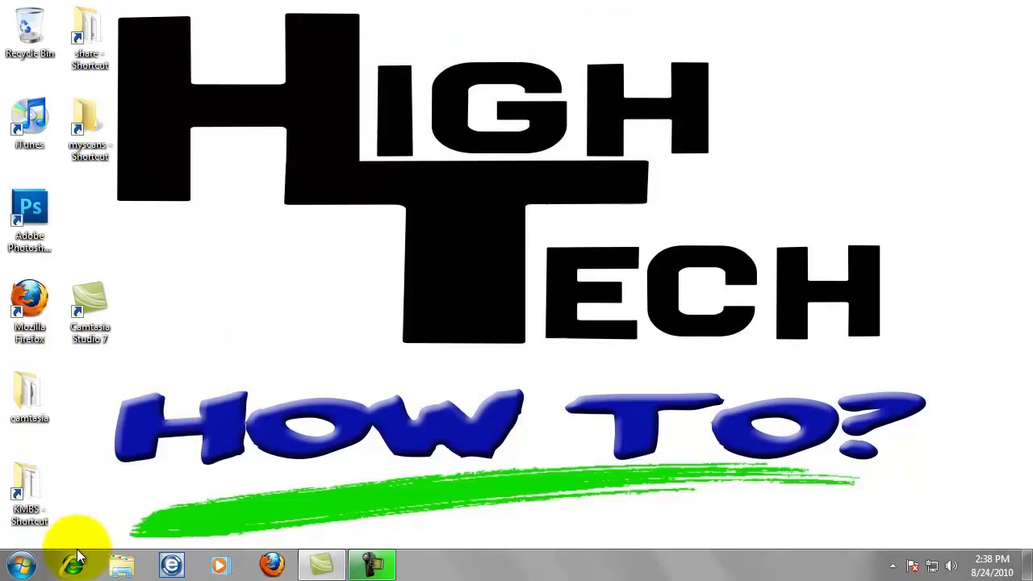
- Launch Firefox and load the printer's web page at 192.168.1.66
click(275, 567)
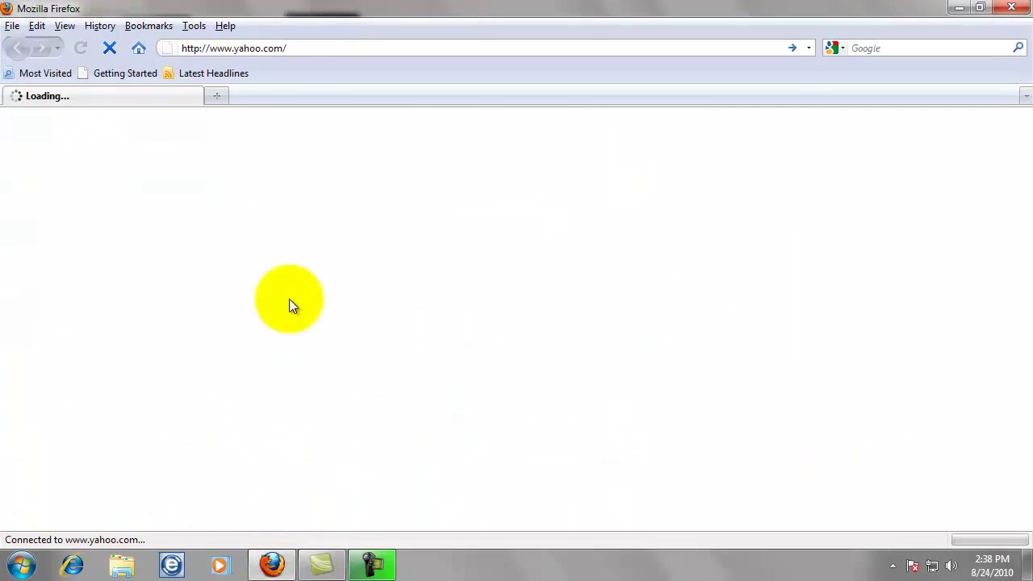
click(271, 48)
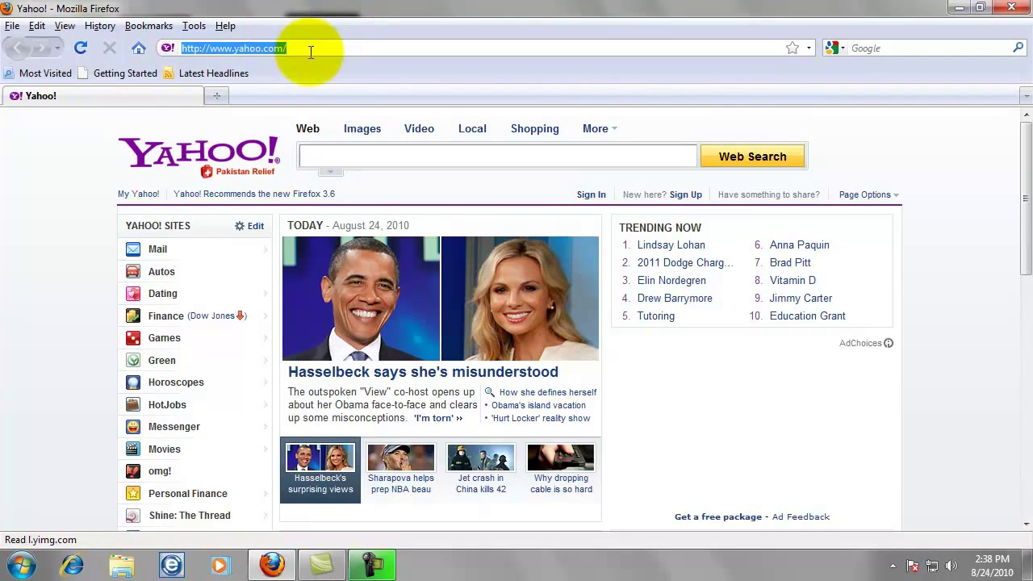
key(Delete)
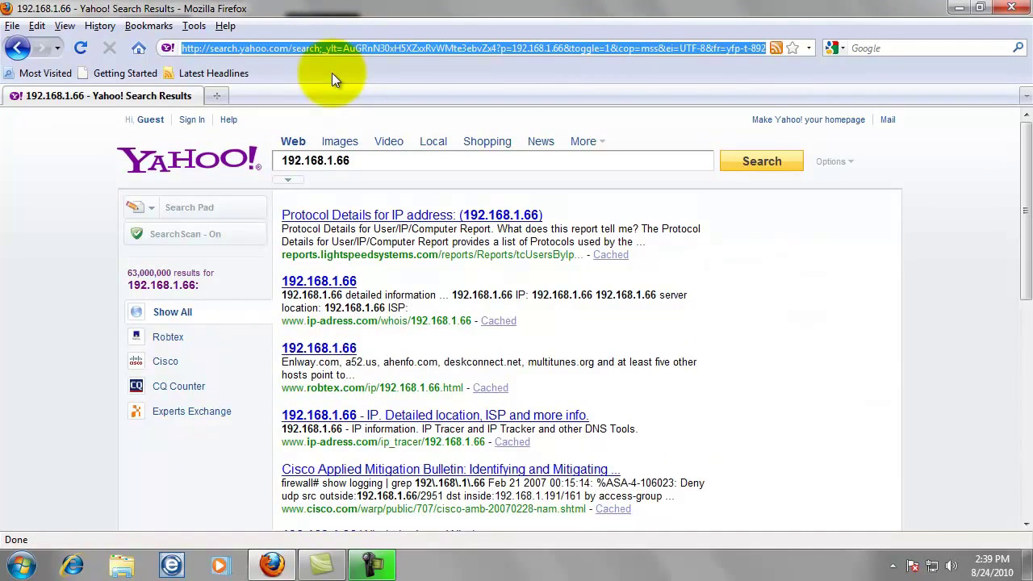
key(Delete)
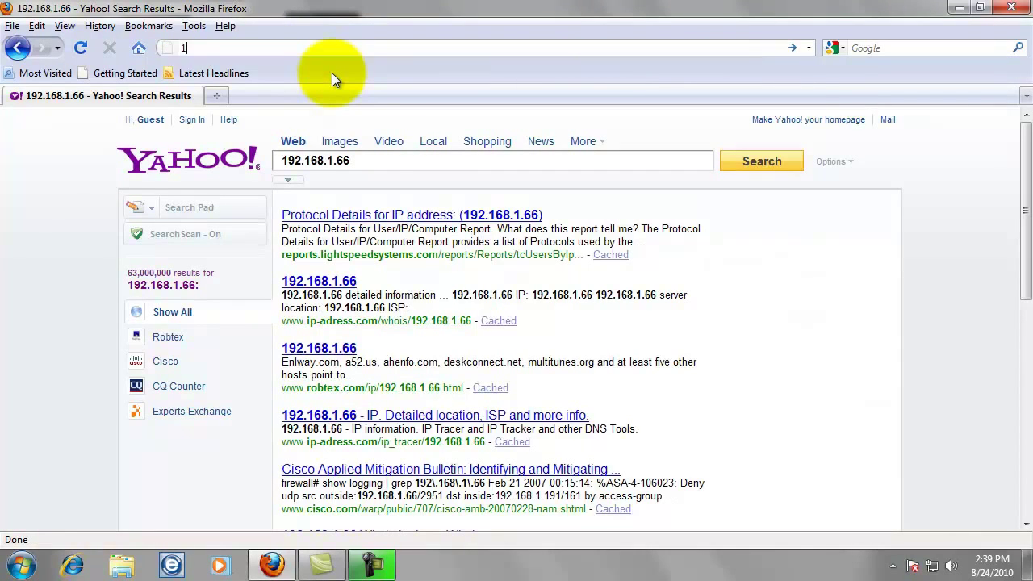
text(192.168.1.66)
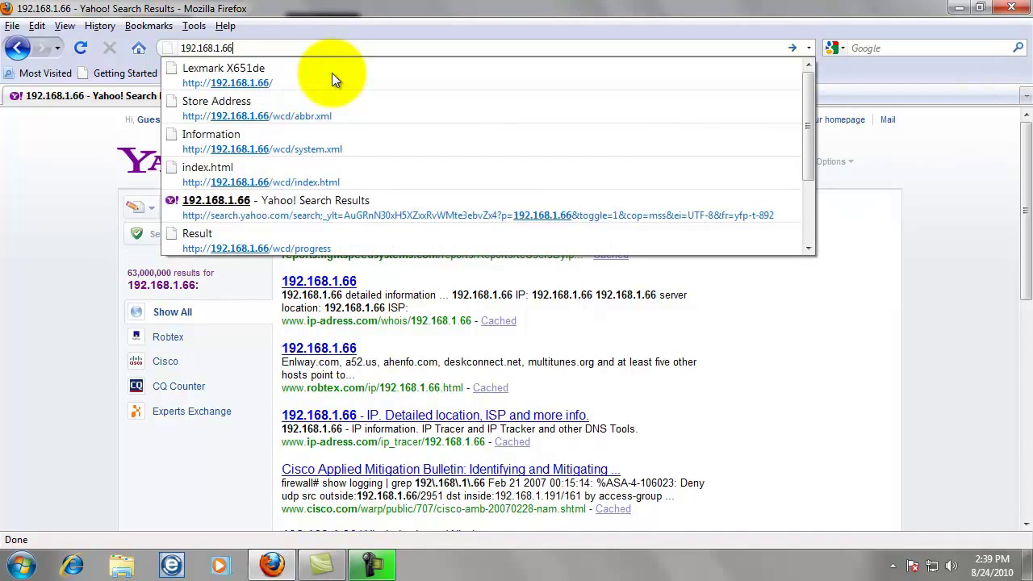
key(Return)
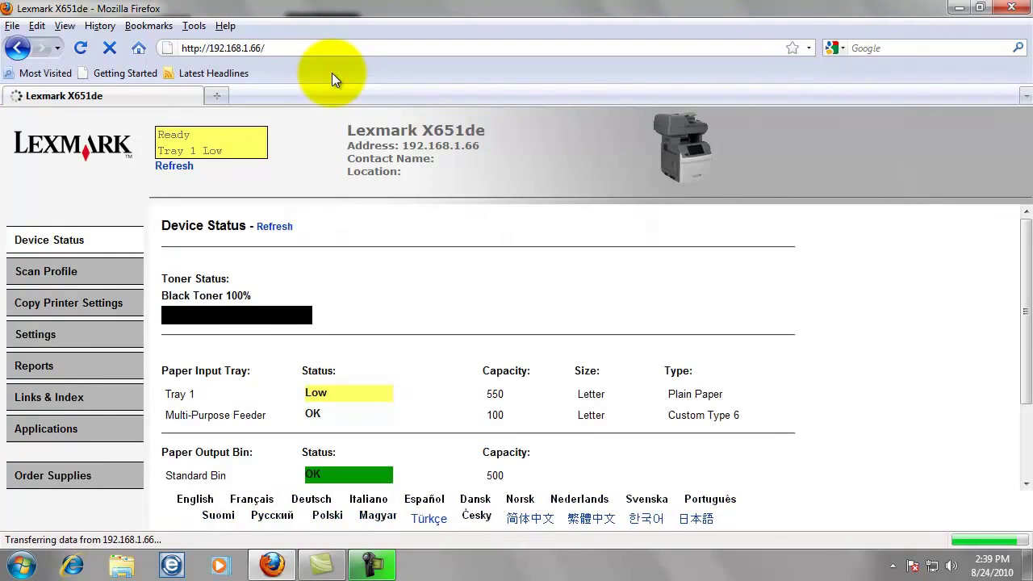
- Go to Settings > Embedded Solutions > Scan to Network and show its Configure page
click(48, 339)
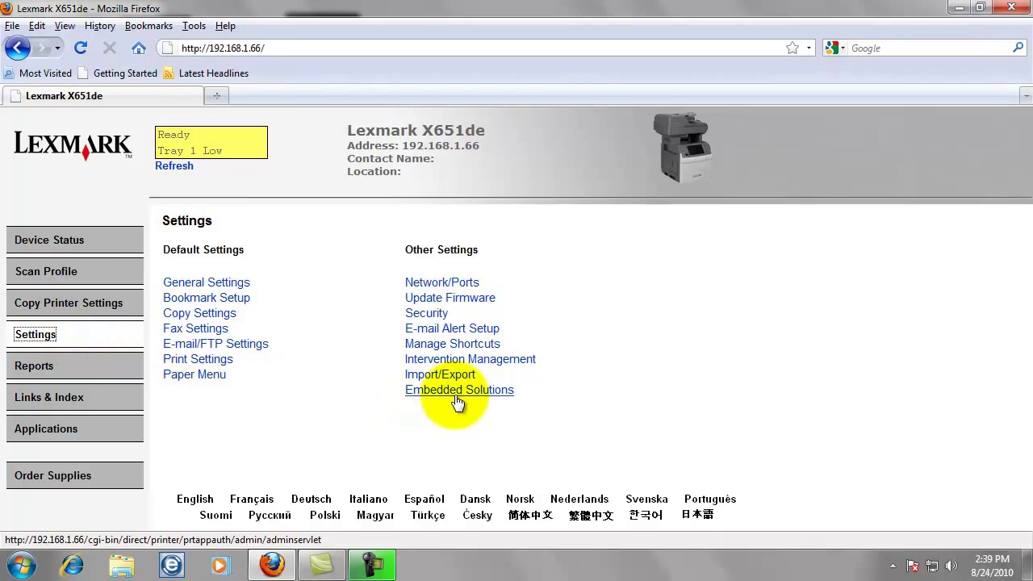
click(457, 392)
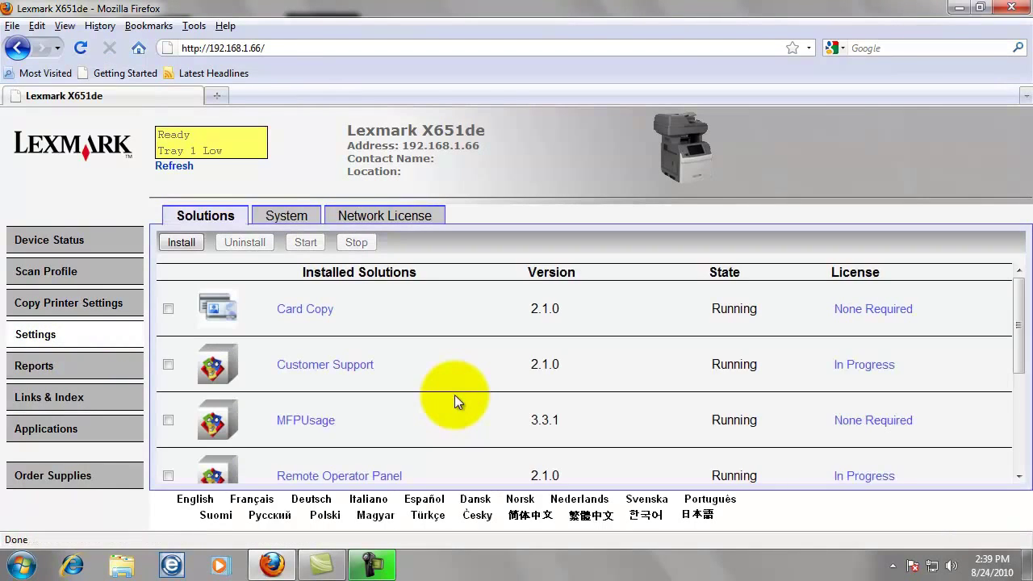
scroll(452, 395, down, 3)
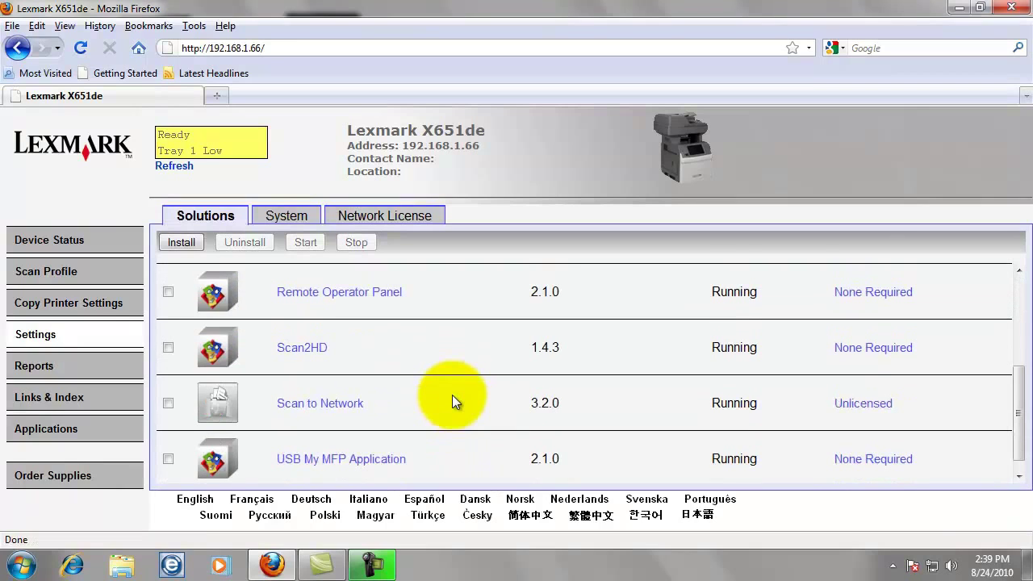
click(352, 414)
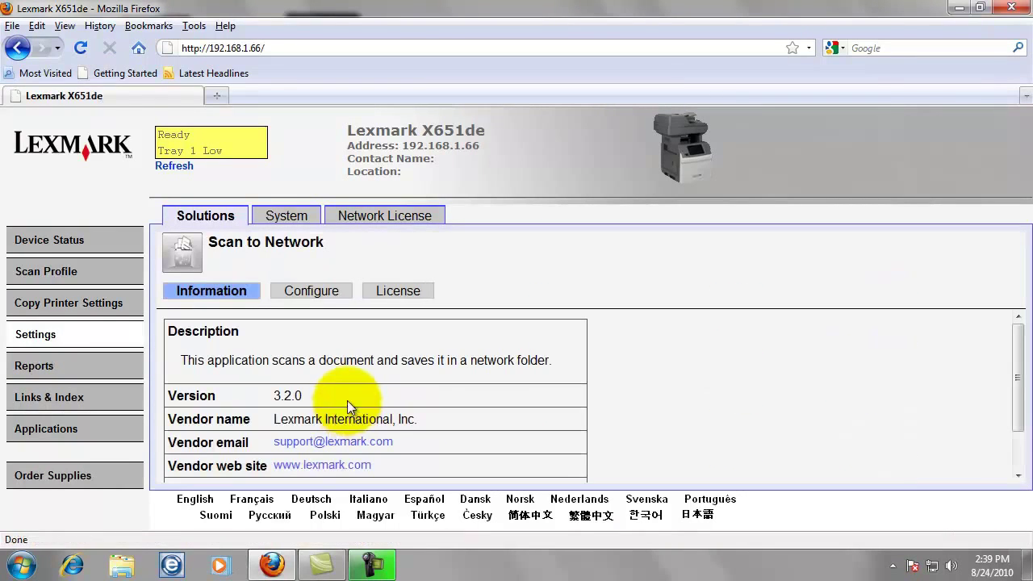
click(327, 297)
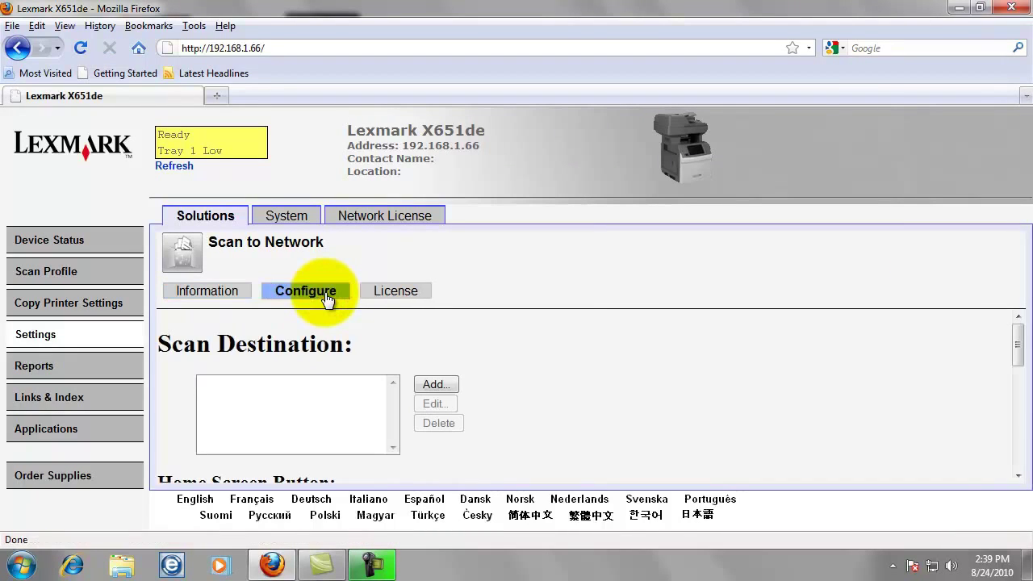
- Add a new scan destination and enter its name
click(442, 386)
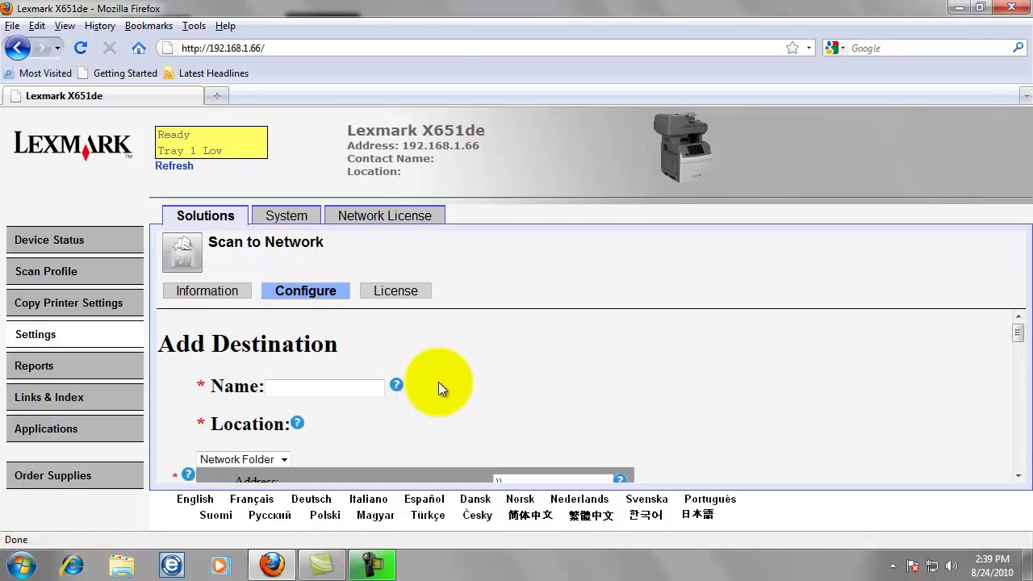
click(360, 393)
text(Jarrod)
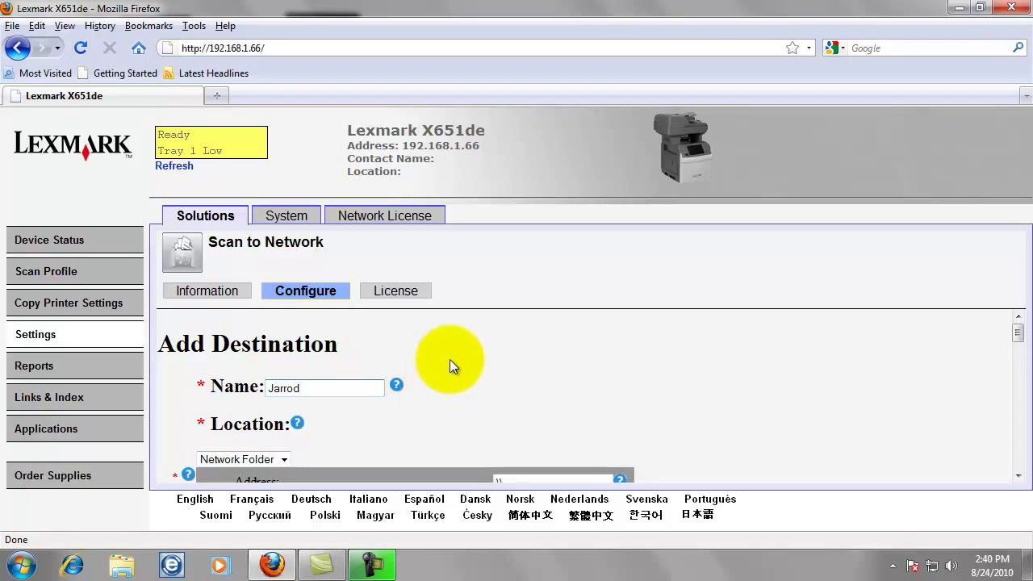
- Set the destination's network folder address to \\192.168.1.55\myscans
scroll(450, 359, down, 1)
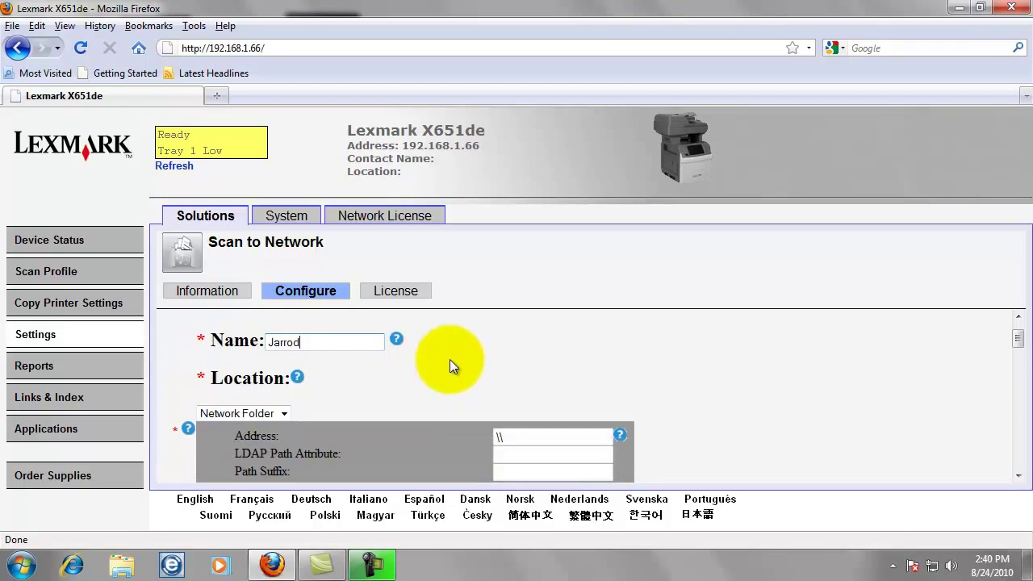
click(520, 436)
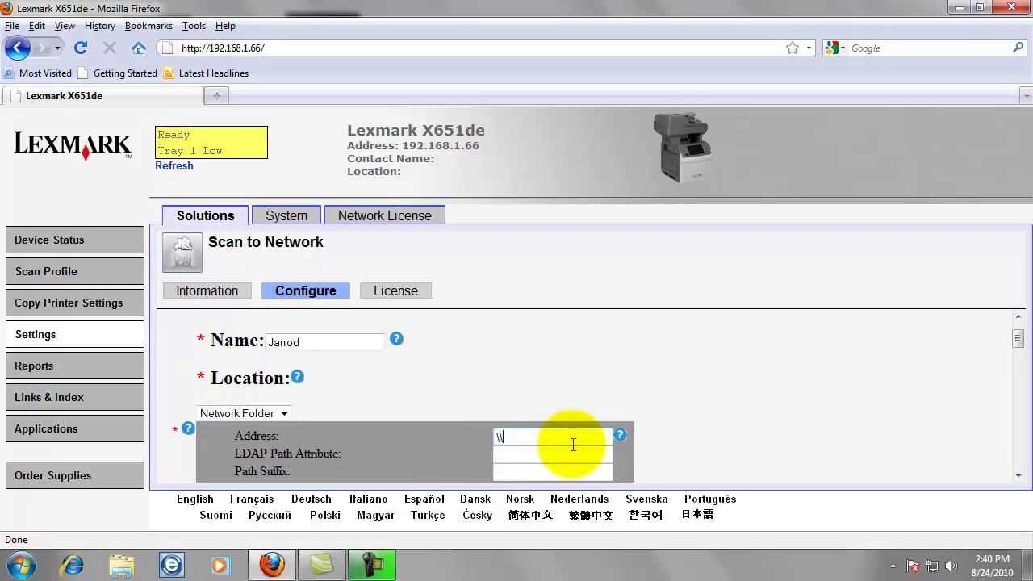
mouse_move(621, 436)
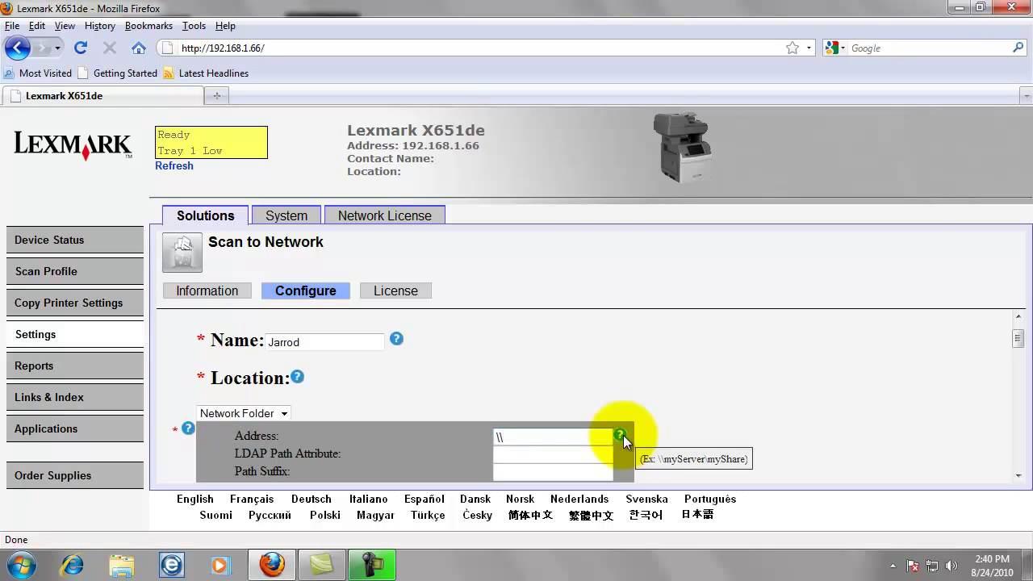
click(569, 437)
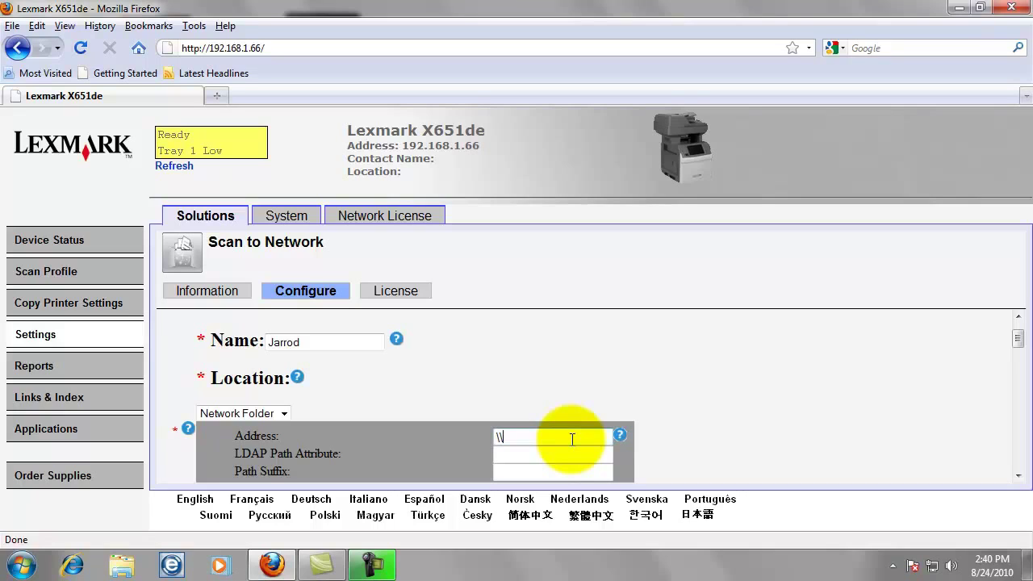
text(\\1920.168.1.55)
text(\myscans)
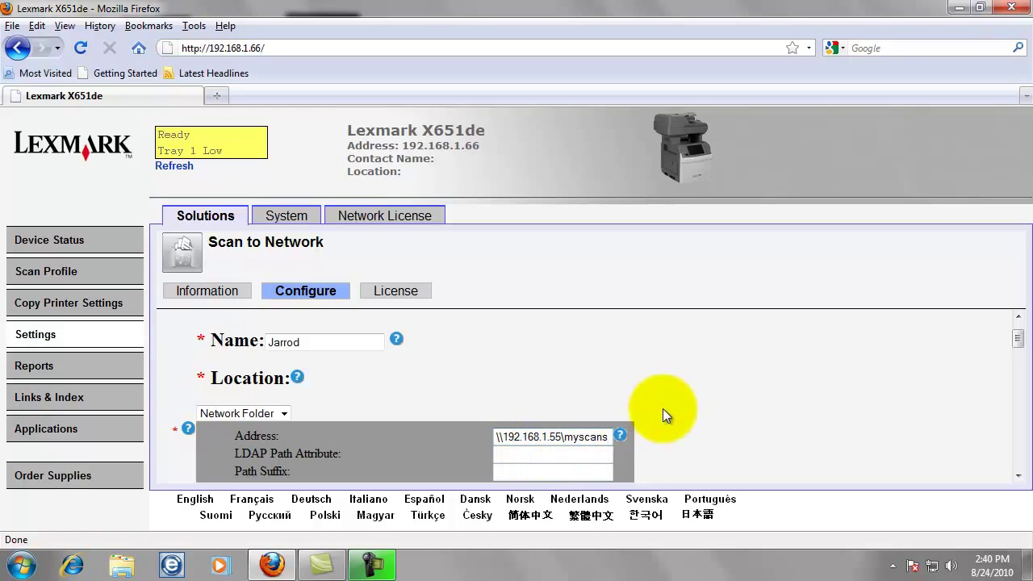
- Use static authentication with username bizhub and the share account's password
scroll(670, 416, down, 2)
scroll(670, 403, down, 4)
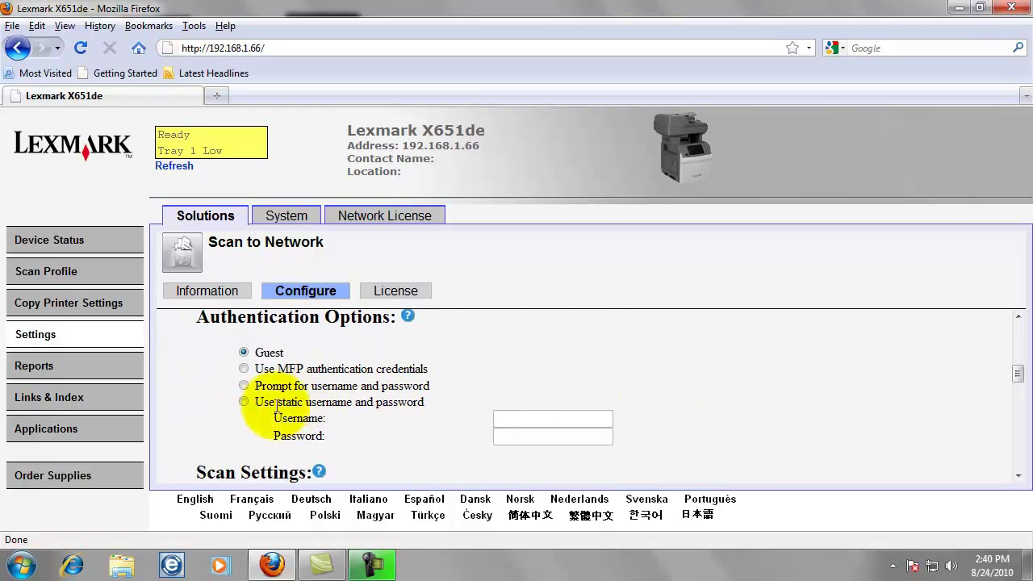
click(243, 401)
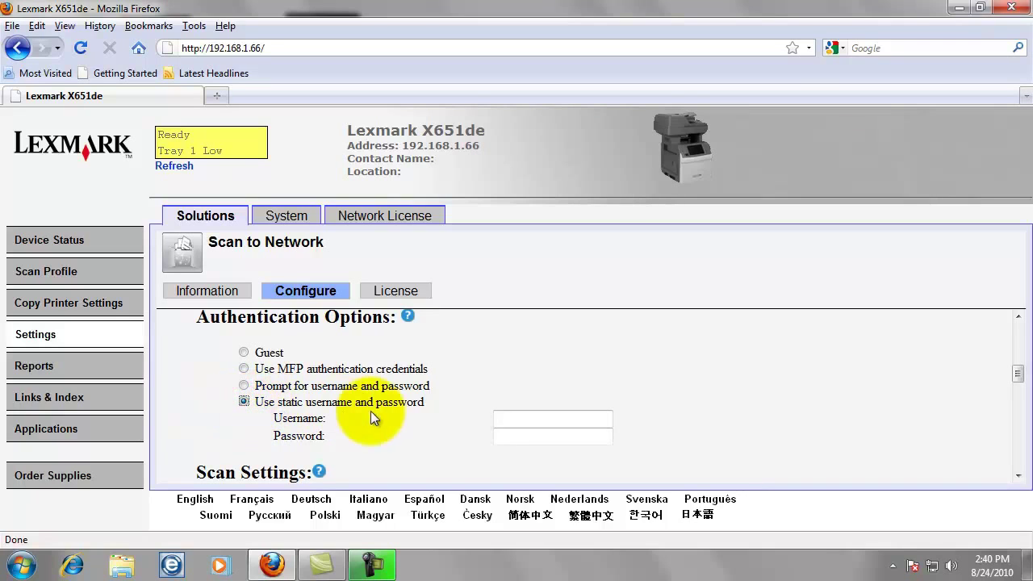
click(519, 417)
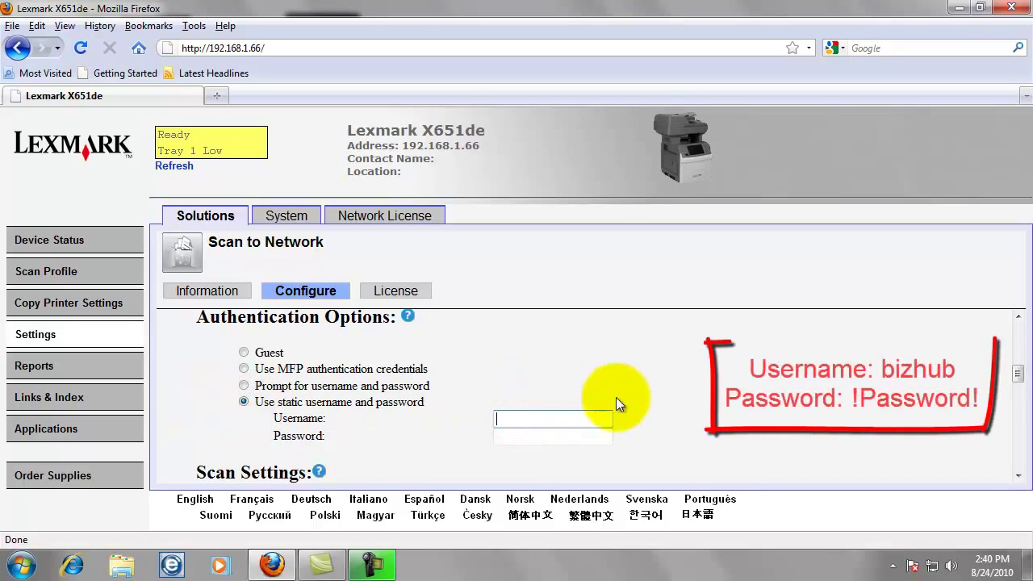
text(bizhub)
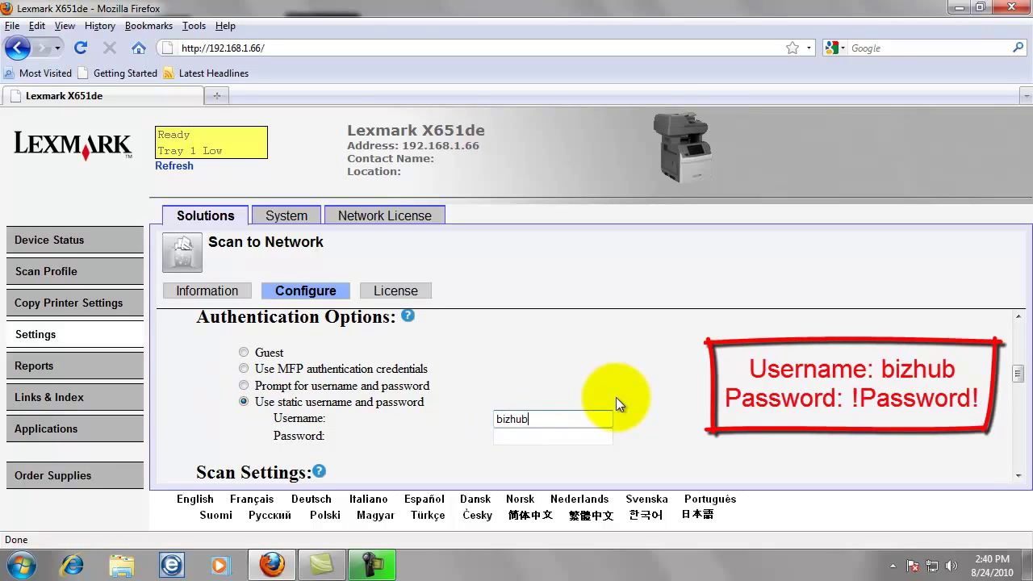
key(Tab)
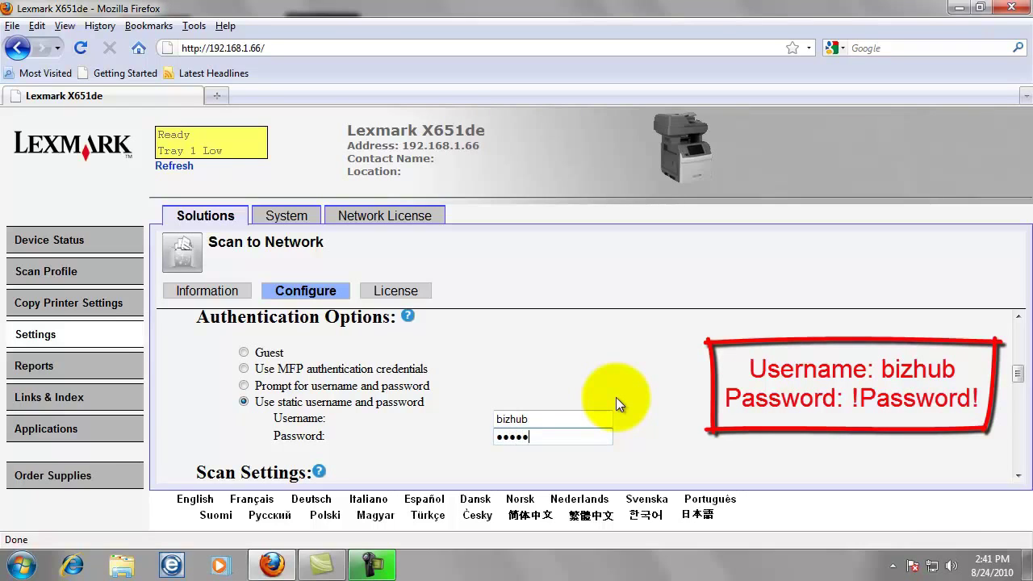
- Enable Allow user to enter file name and set the default file name to 'scan'
scroll(596, 408, down, 4)
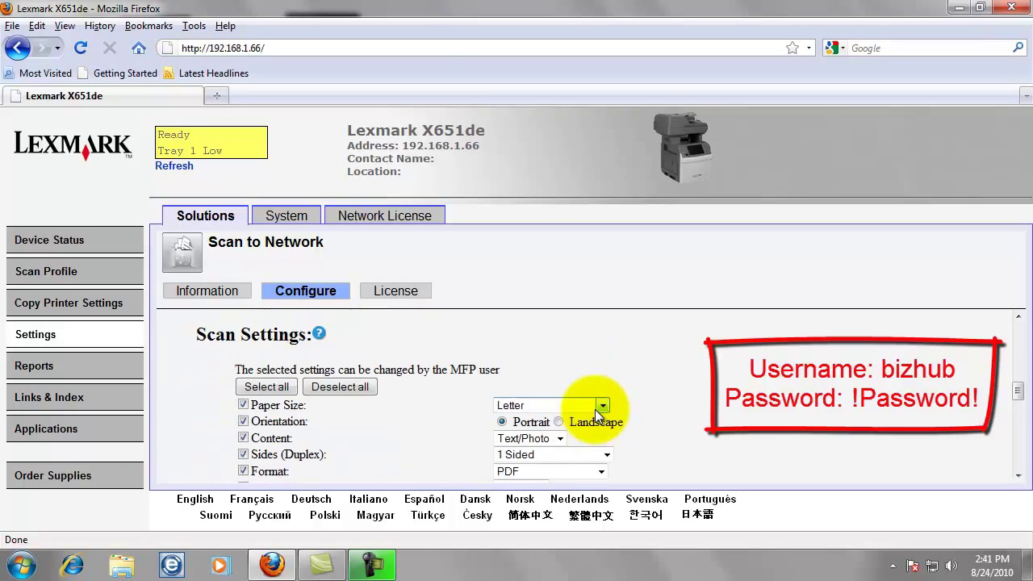
scroll(598, 406, down, 3)
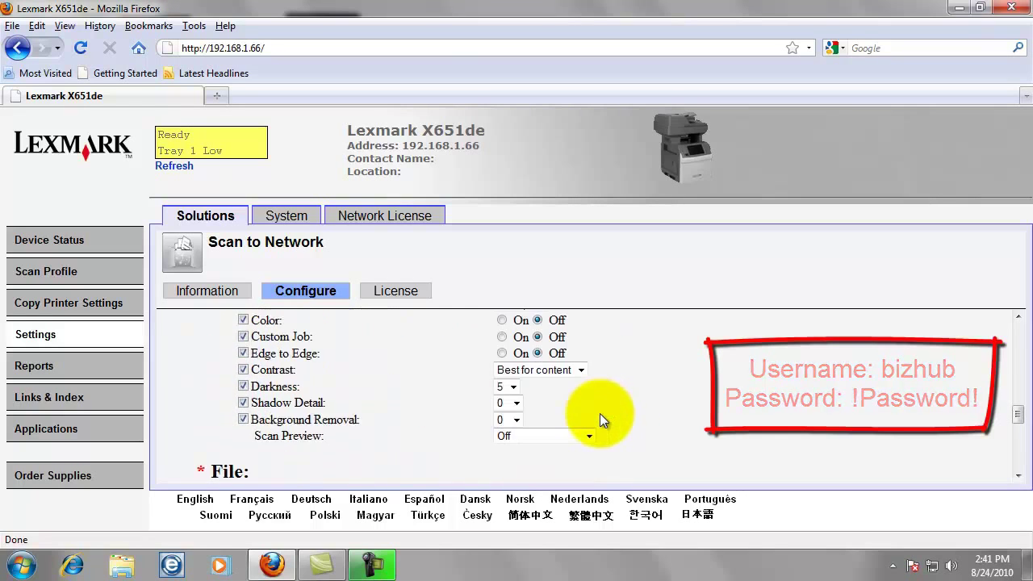
scroll(600, 413, up, 1)
scroll(595, 414, up, 1)
scroll(581, 415, down, 3)
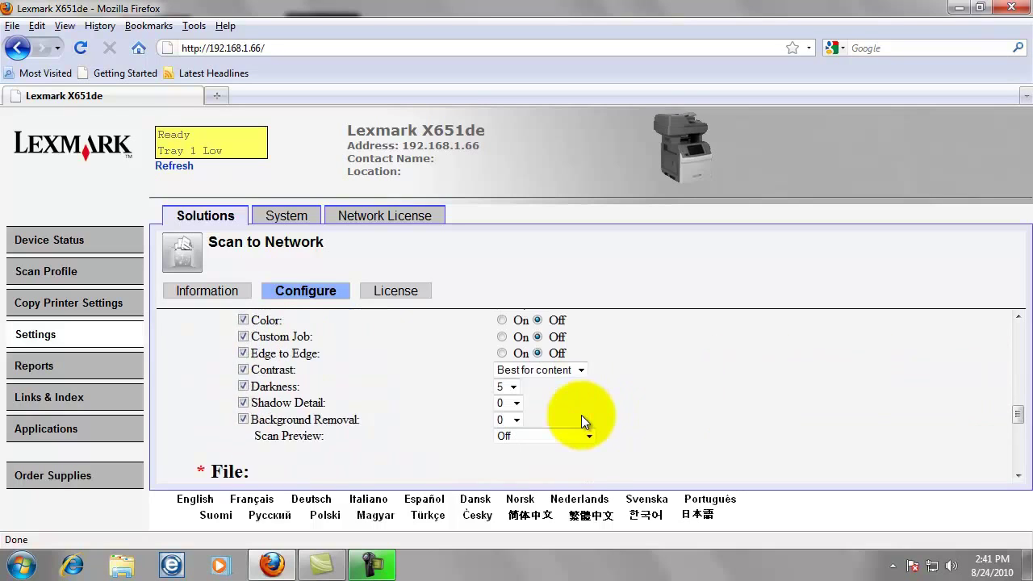
scroll(581, 414, down, 1)
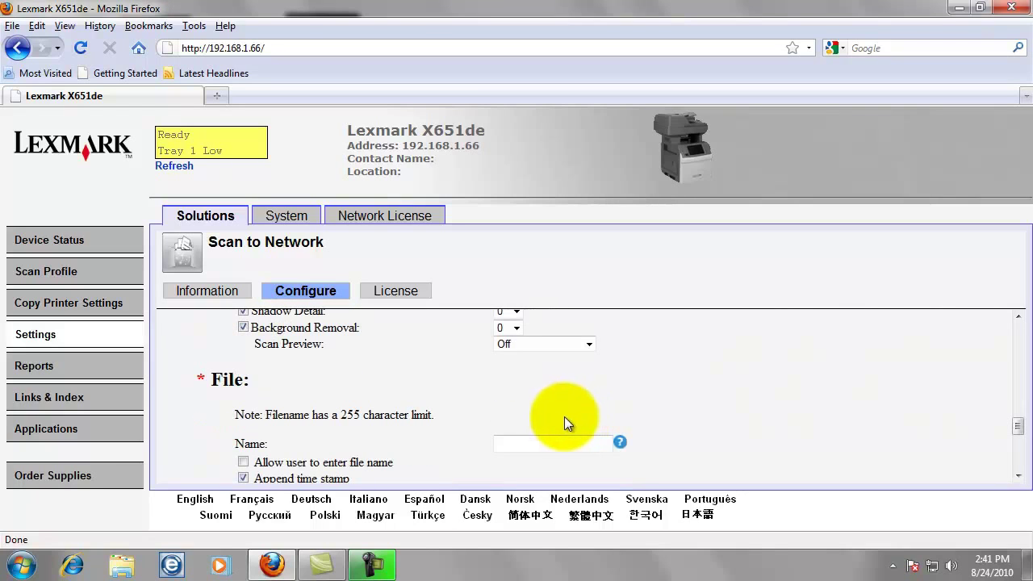
scroll(413, 441, down, 2)
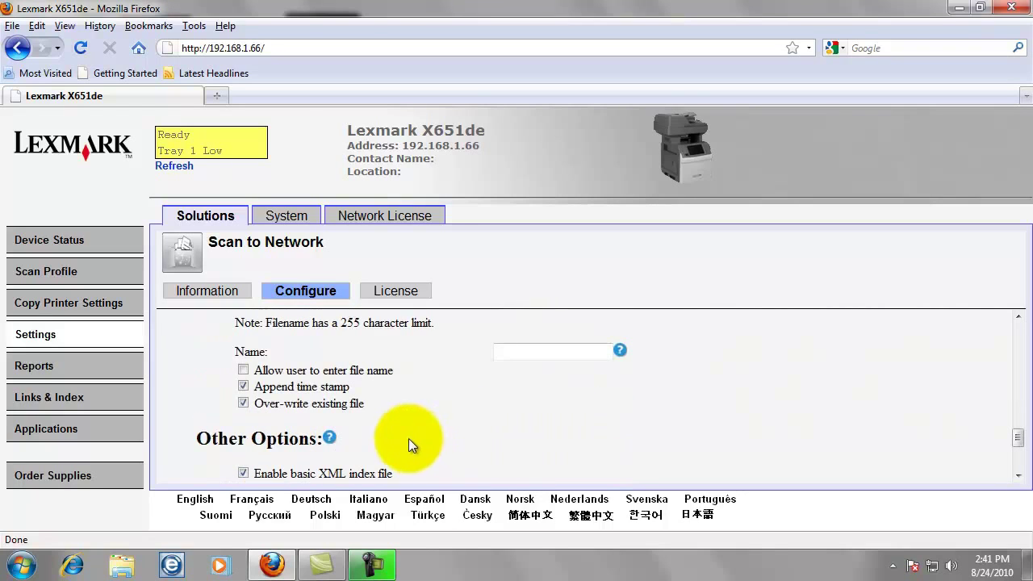
click(244, 372)
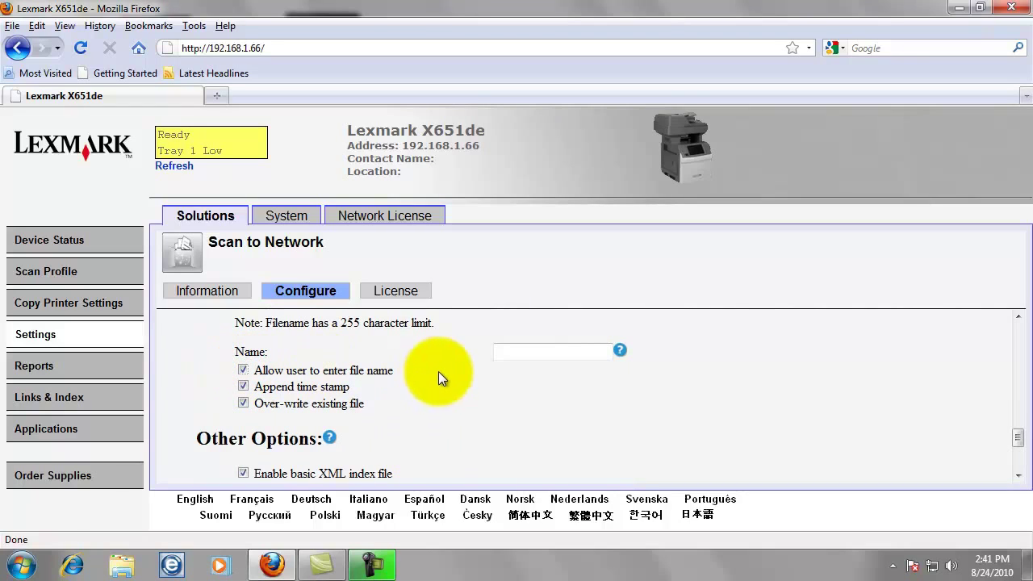
click(514, 352)
scroll(534, 393, up, 1)
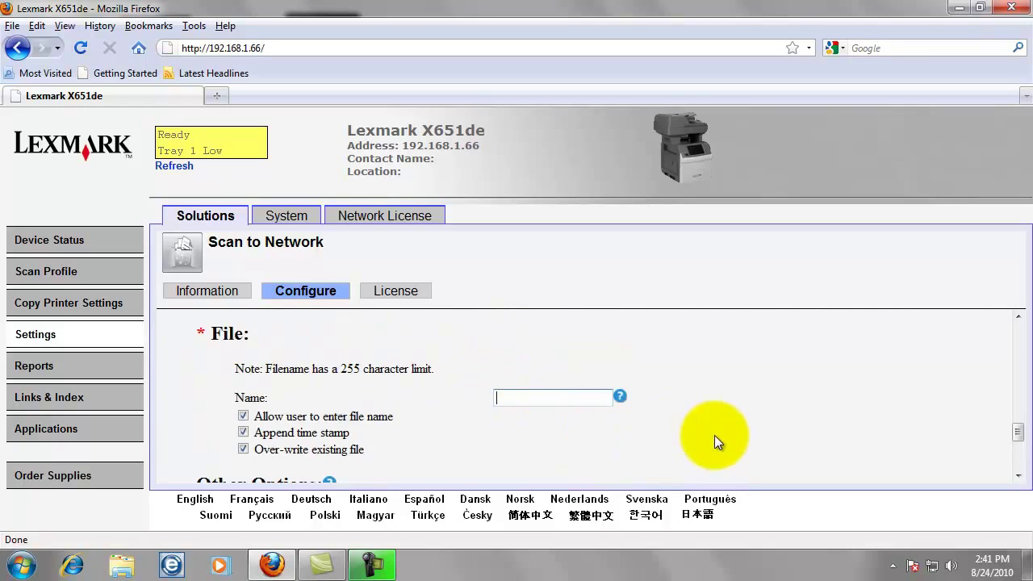
text(scan)
scroll(694, 428, down, 2)
scroll(662, 420, down, 1)
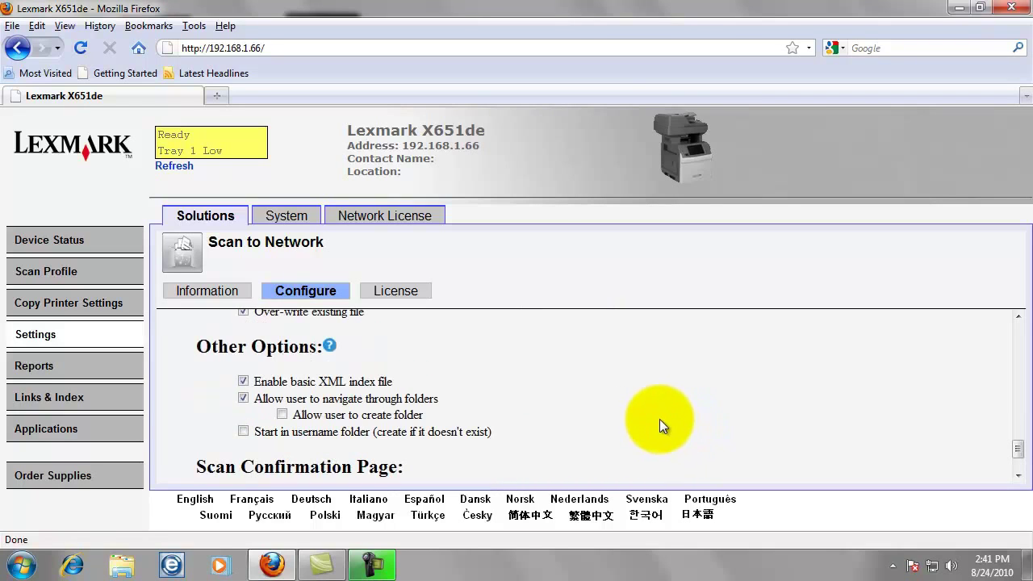
- Disable the basic XML index file, set Print Confirmation Page to No, and save the destination
click(243, 381)
scroll(505, 390, down, 1)
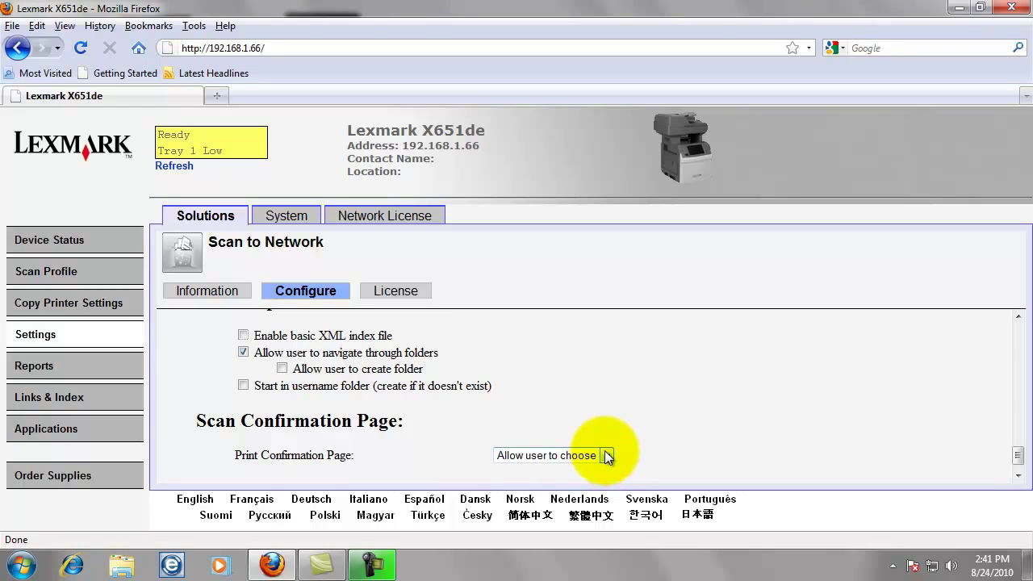
click(607, 457)
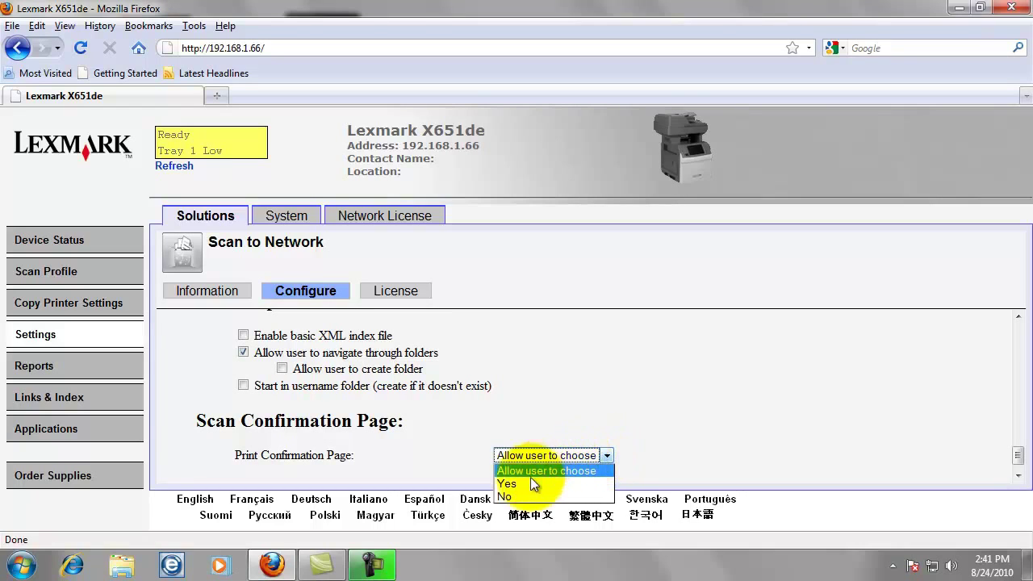
click(515, 496)
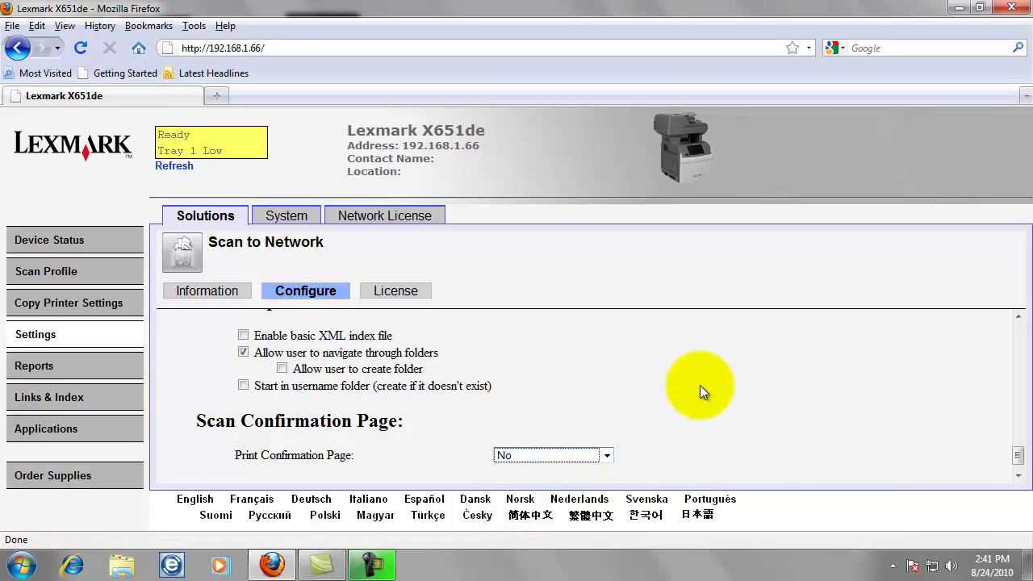
scroll(700, 385, down, 1)
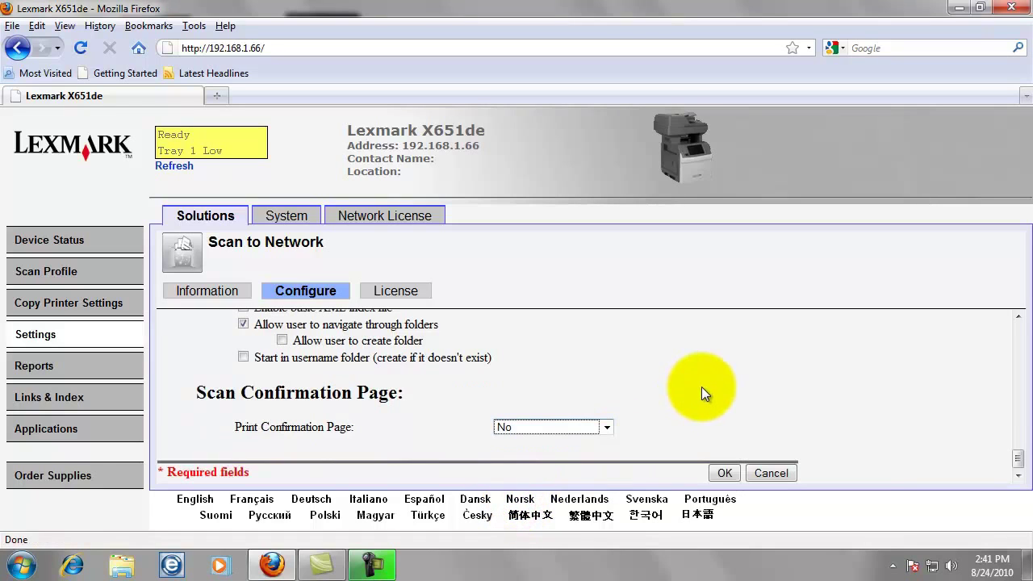
click(725, 472)
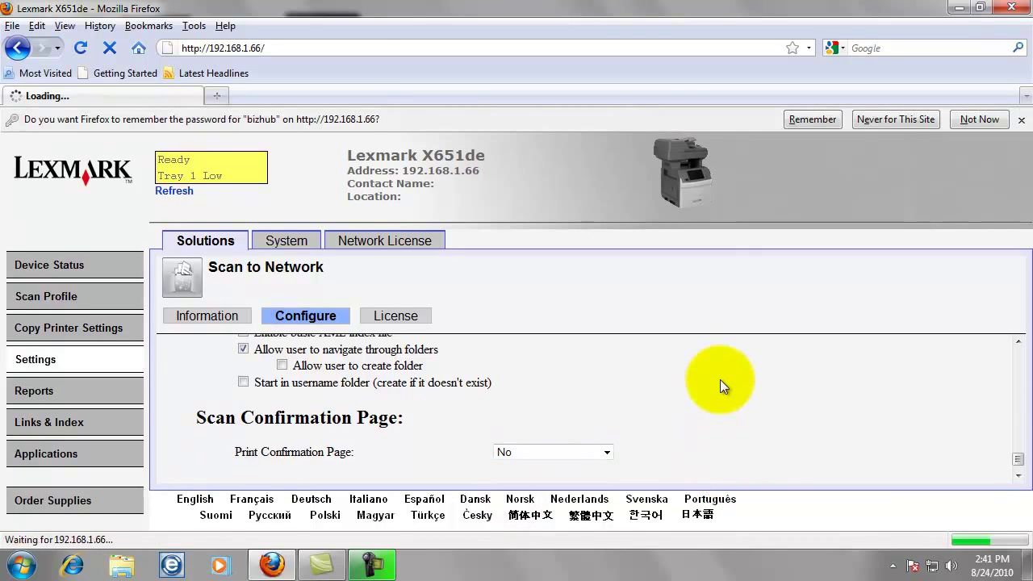